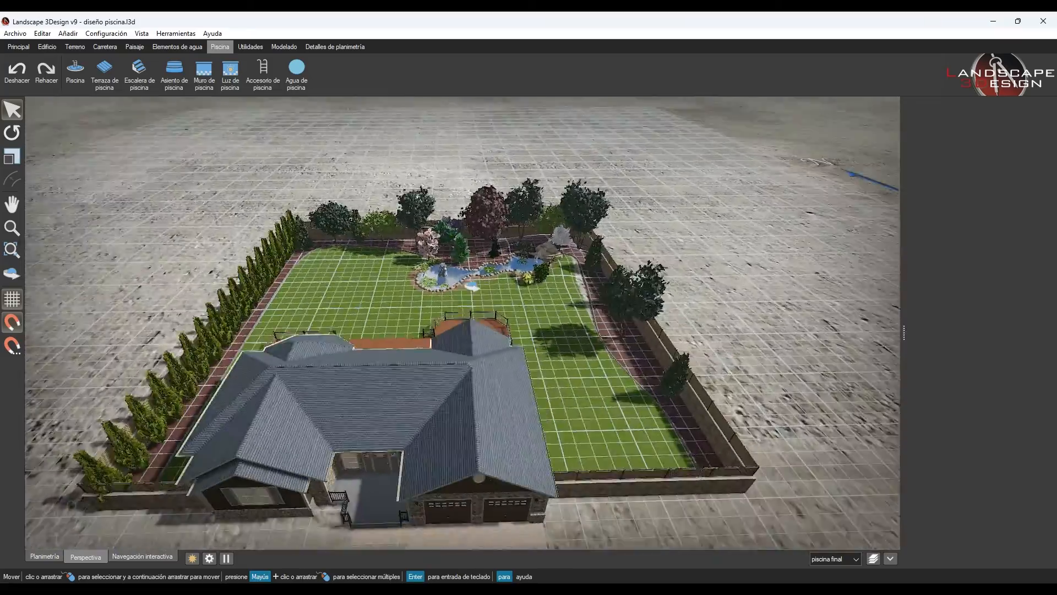
# - Draw a rectangular pool 4 m wide and 10 m long on the lawn between the pond and the hedge row
pyautogui.scroll(6, 373, 302)
pyautogui.scroll(-5, 331, 330)
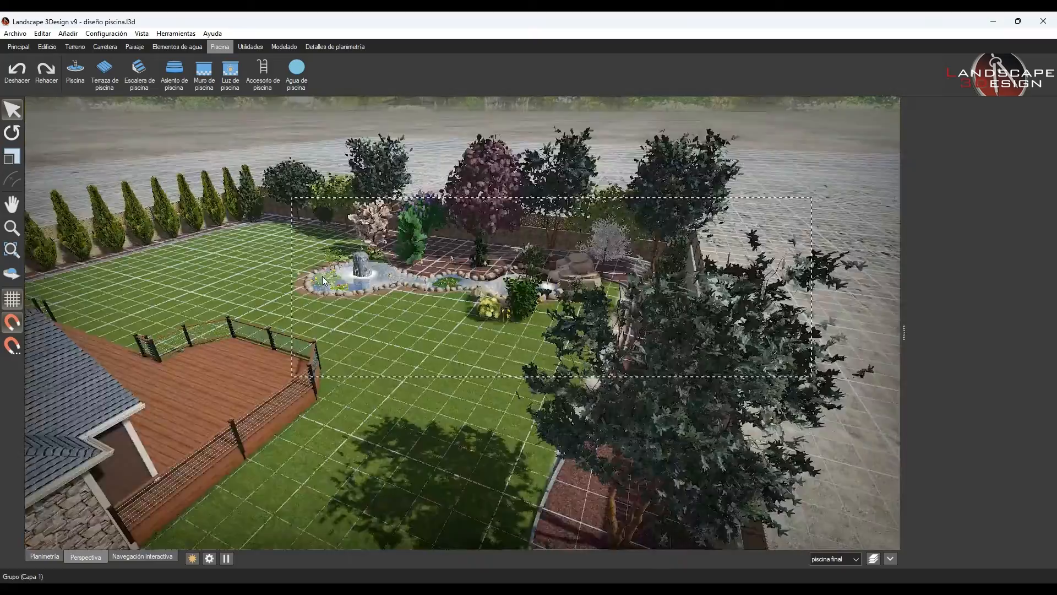
pyautogui.moveTo(473, 330); pyautogui.dragTo(600, 354, button='middle')
pyautogui.click(45, 557)
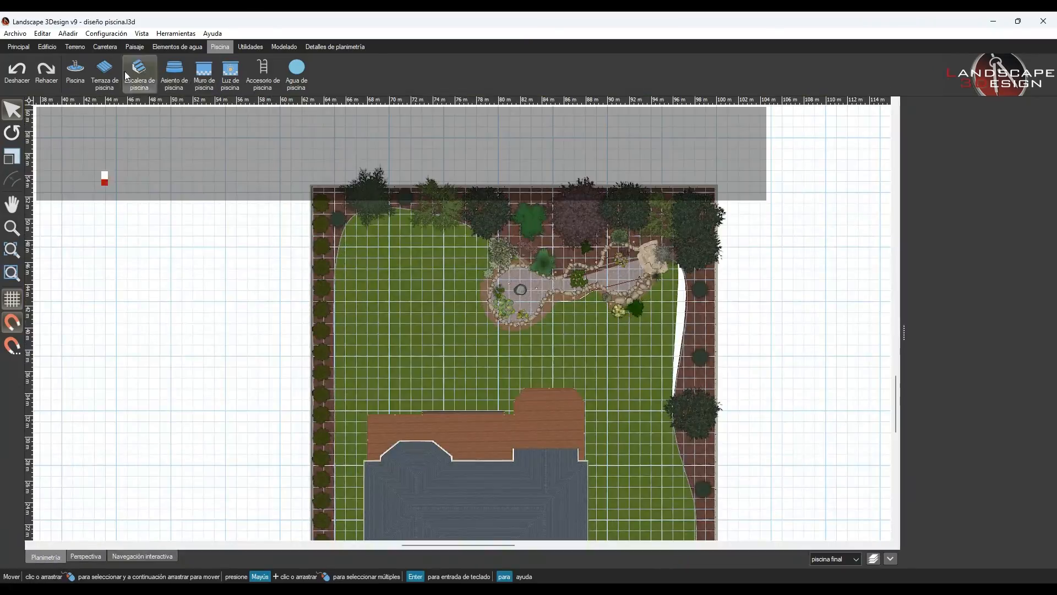
pyautogui.click(77, 74)
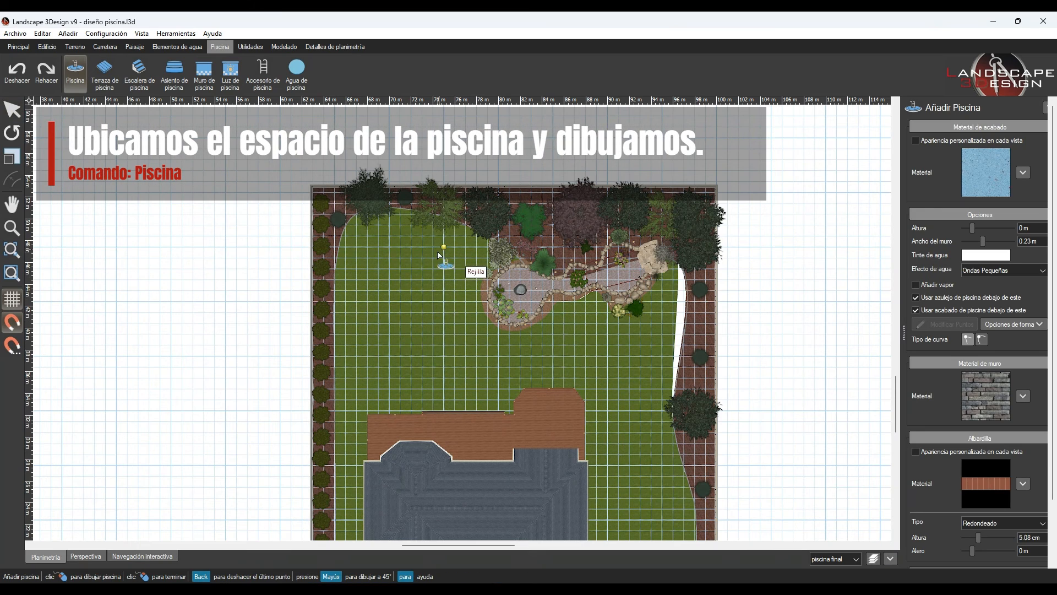
pyautogui.moveTo(377, 337); pyautogui.dragTo(484, 349, button='middle')
pyautogui.scroll(3, 531, 308)
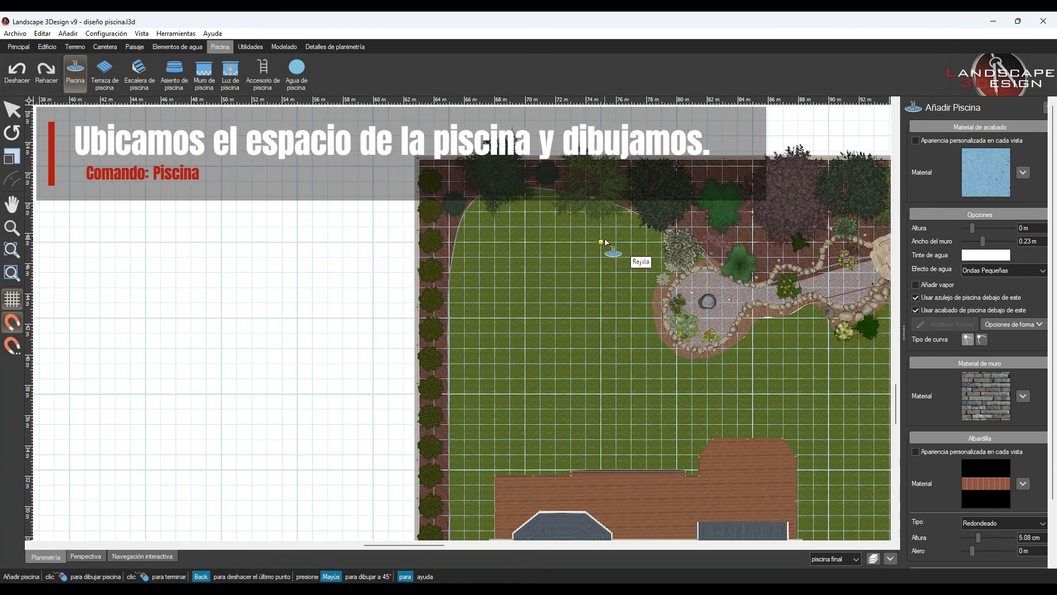
pyautogui.click(600, 243)
pyautogui.click(541, 243)
pyautogui.click(601, 394)
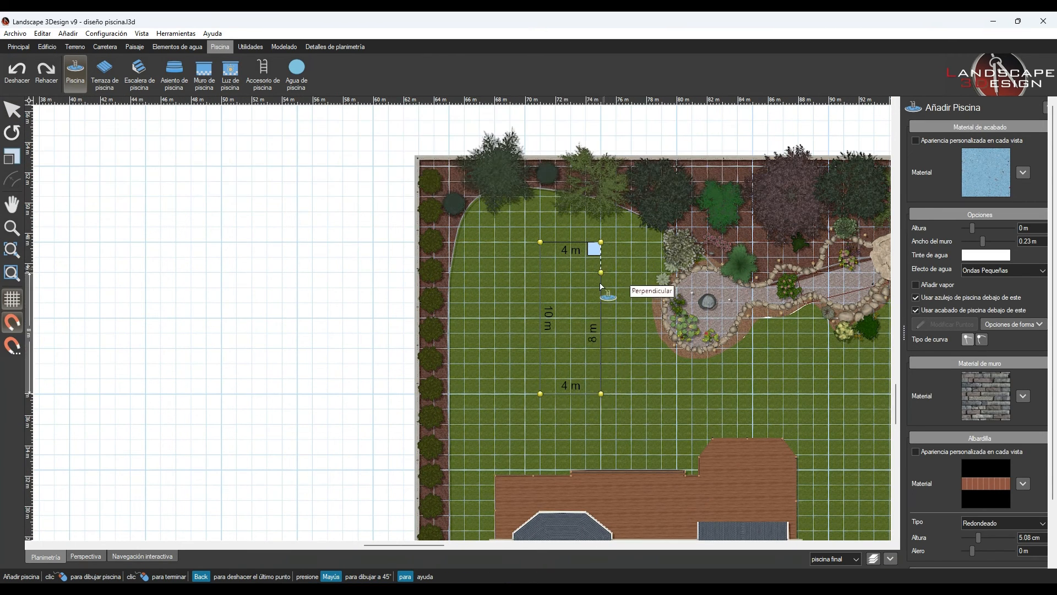
pyautogui.click(603, 247)
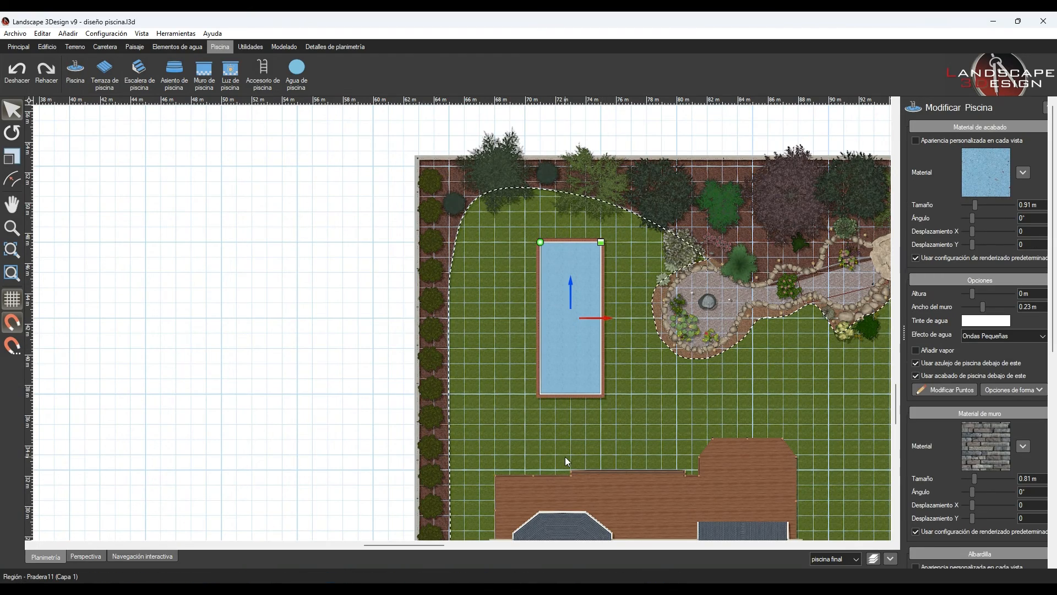
# - Draw a 4 m by 2 m pool seat as a splash area across the pool's end nearest the house deck
pyautogui.scroll(3, 596, 401)
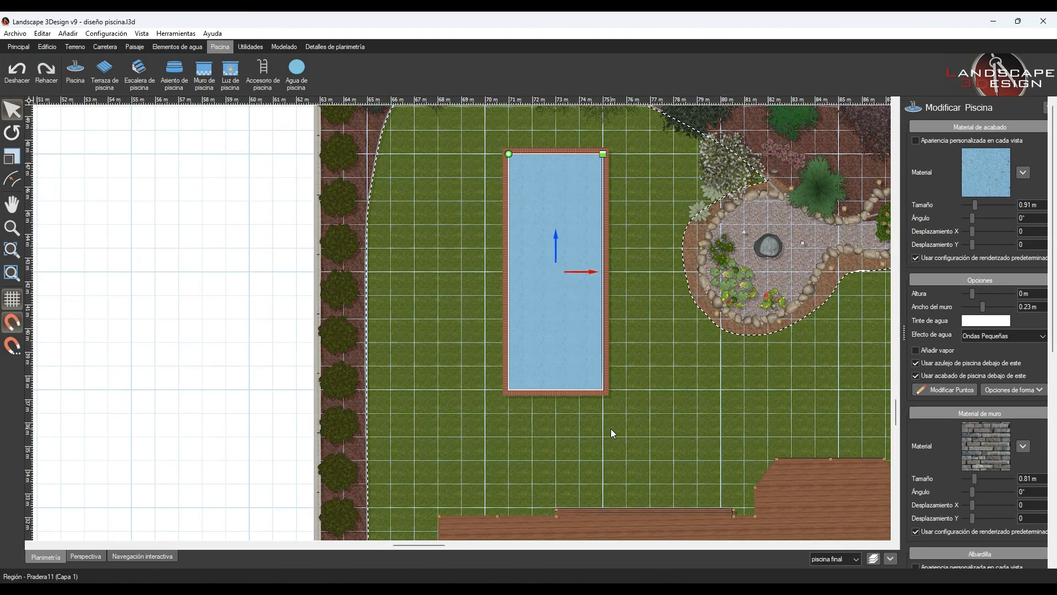
pyautogui.scroll(1, 610, 429)
pyautogui.click(86, 556)
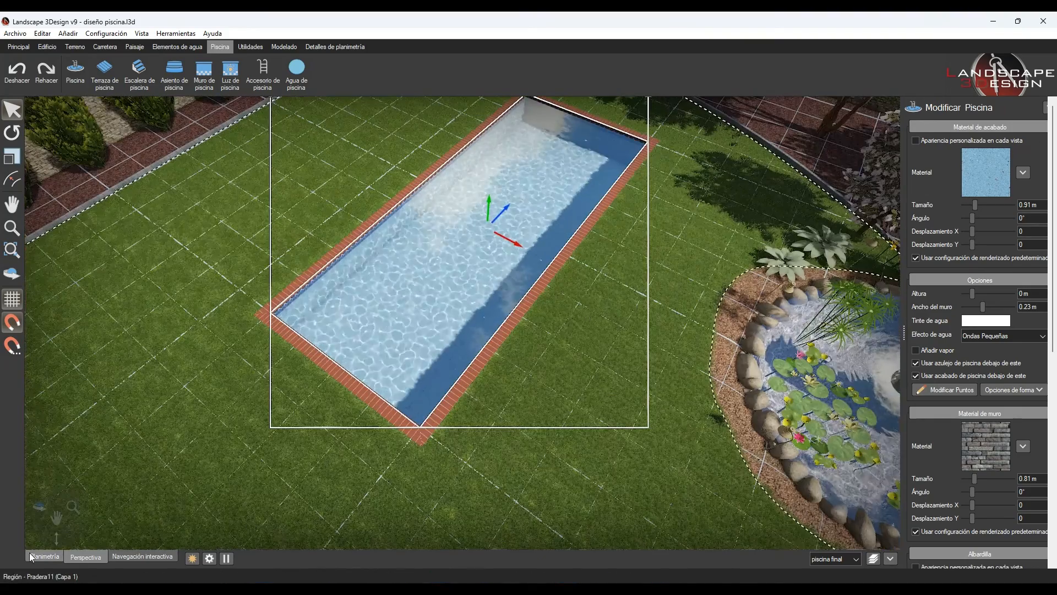
pyautogui.click(32, 557)
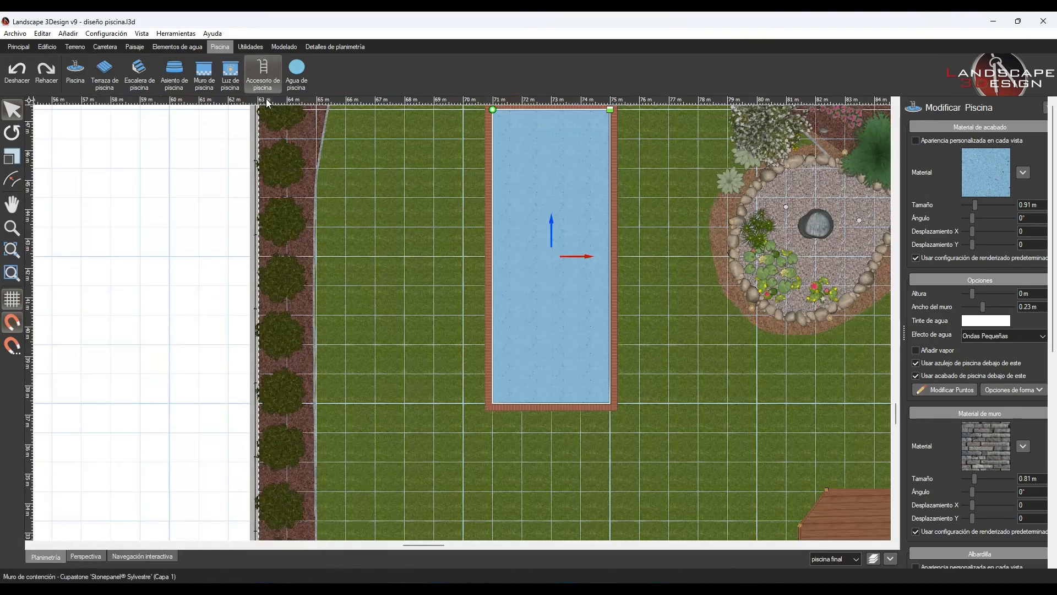
pyautogui.click(172, 71)
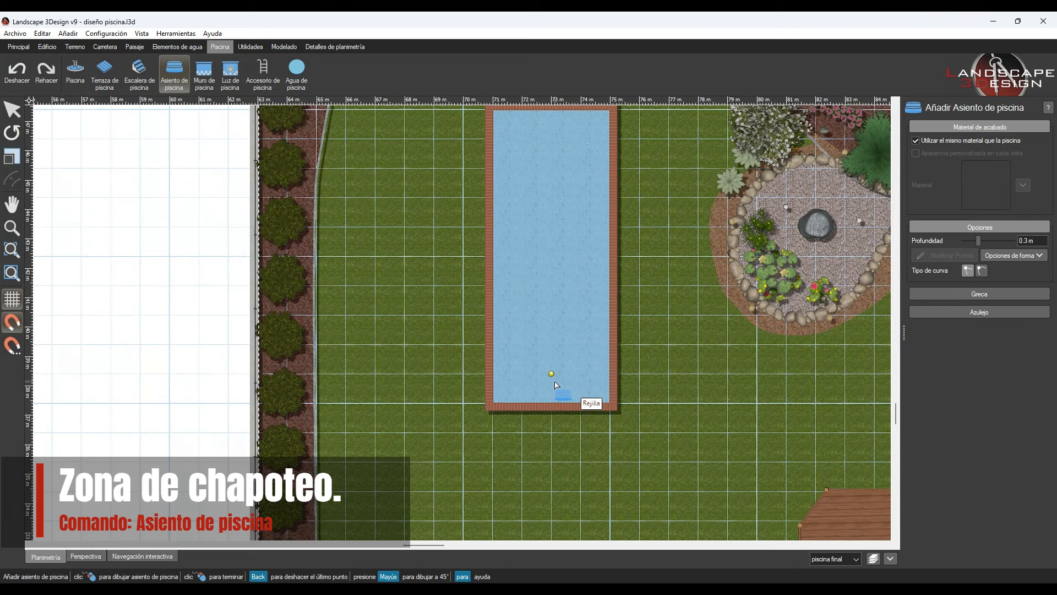
pyautogui.click(609, 403)
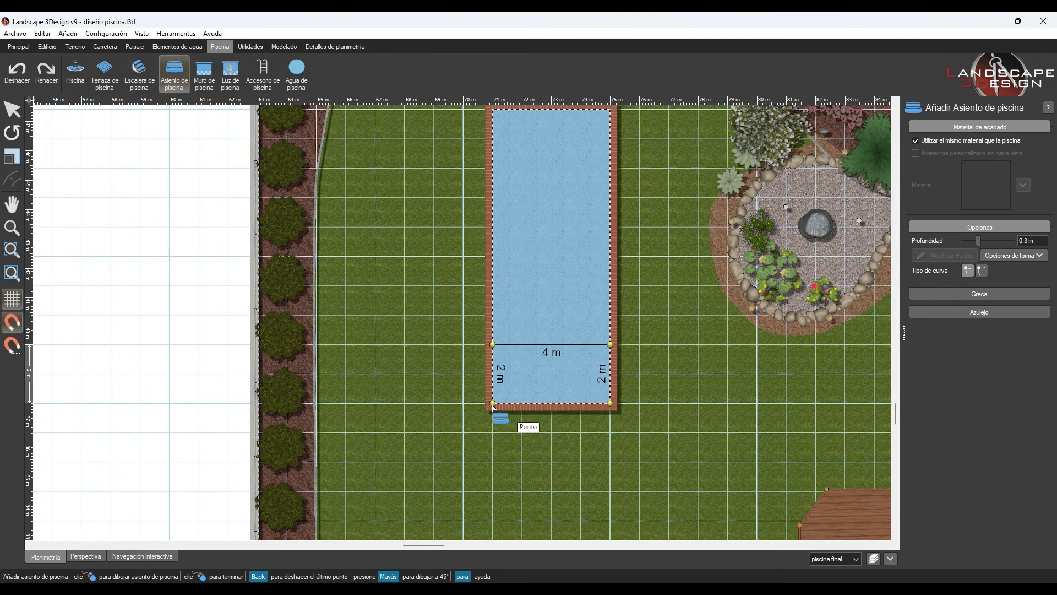
pyautogui.click(610, 404)
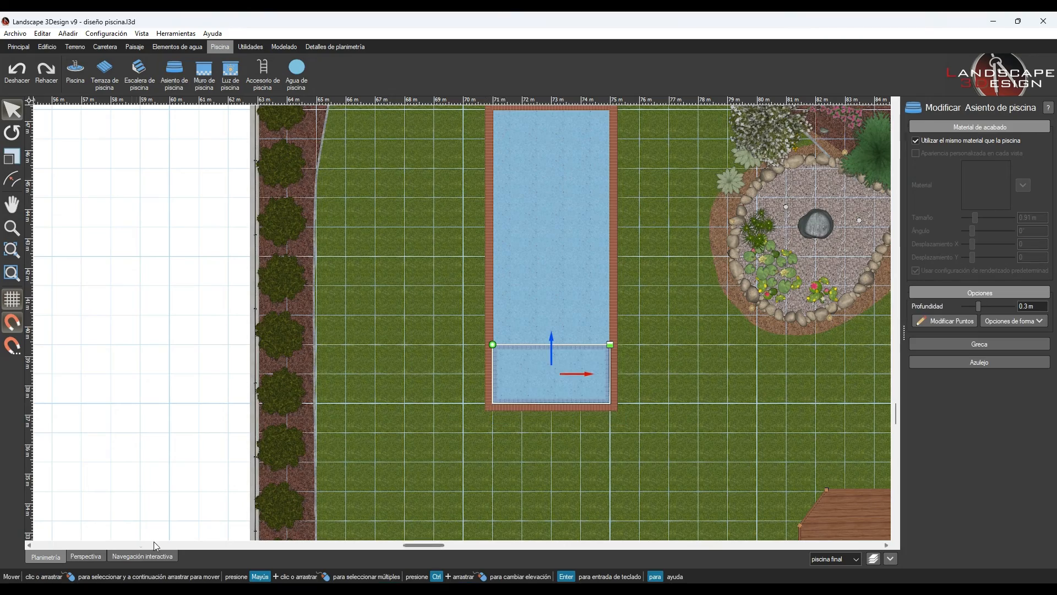
# - Set the splash-area seat's depth to 0.2 m
pyautogui.click(97, 552)
pyautogui.scroll(5, 460, 350)
pyautogui.scroll(-4, 460, 350)
pyautogui.moveTo(459, 350); pyautogui.dragTo(372, 305, button='right')
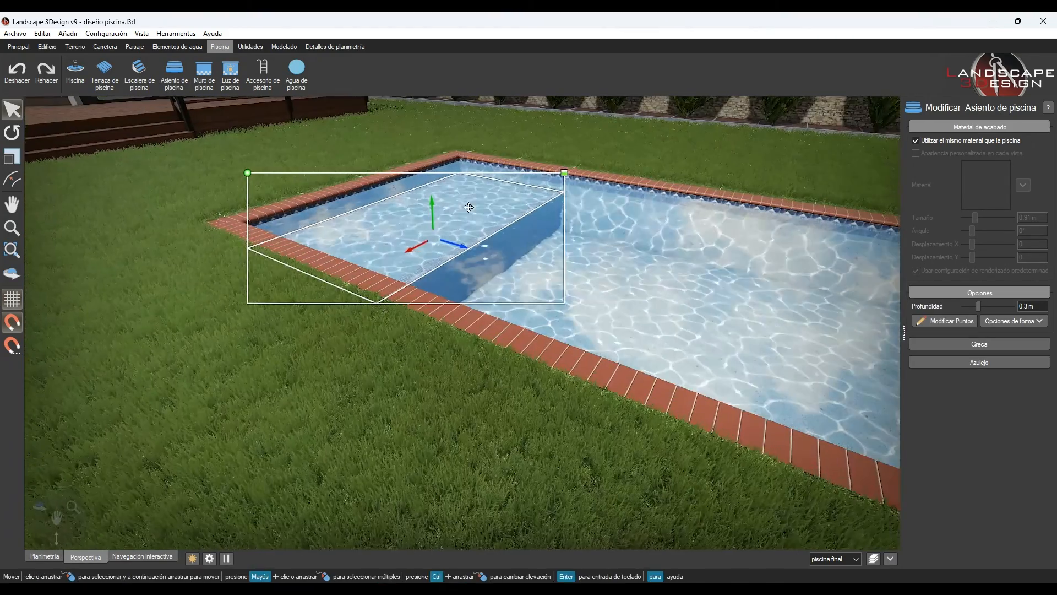
pyautogui.moveTo(488, 353); pyautogui.dragTo(555, 249, button='right')
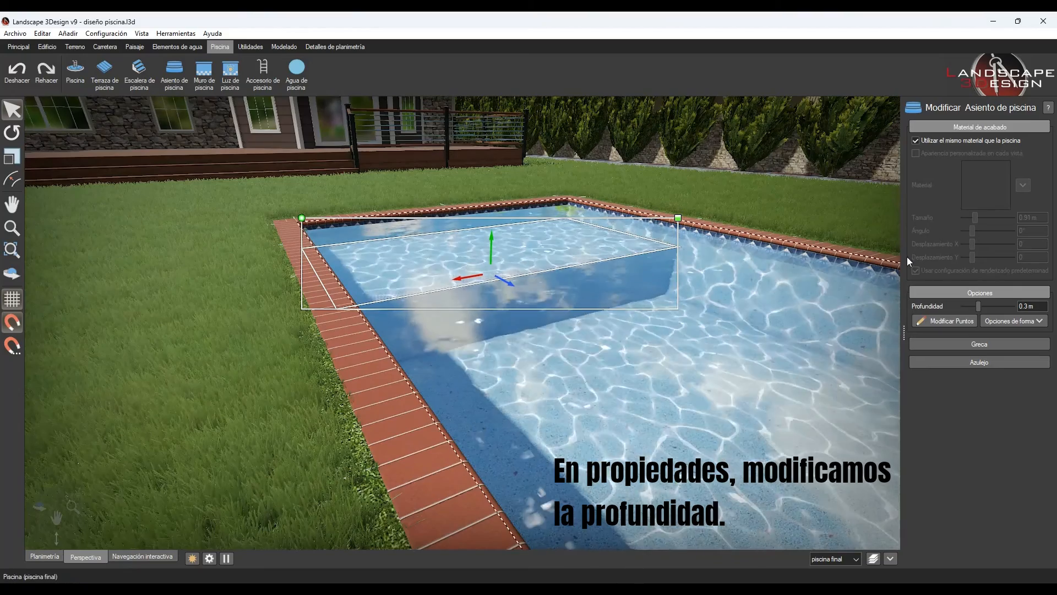
pyautogui.click(964, 306)
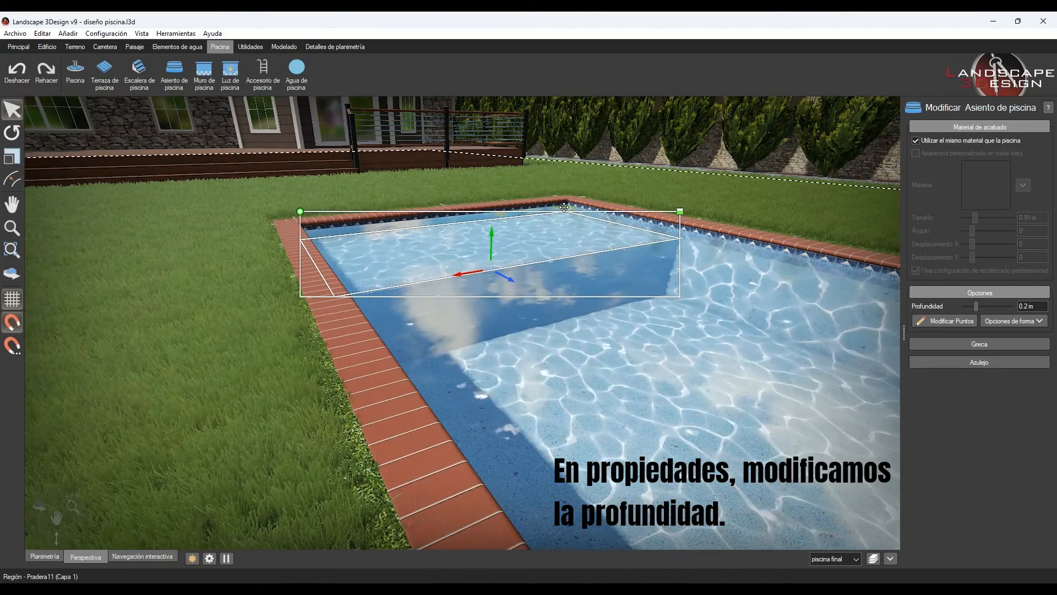
# - Add diagonal pool stairs 2.83 m across, from the pond-side wall to the midpoint of the seat's edge, and set their depth to 0.36 m
pyautogui.moveTo(509, 317); pyautogui.dragTo(474, 392, button='middle')
pyautogui.scroll(-2, 562, 276)
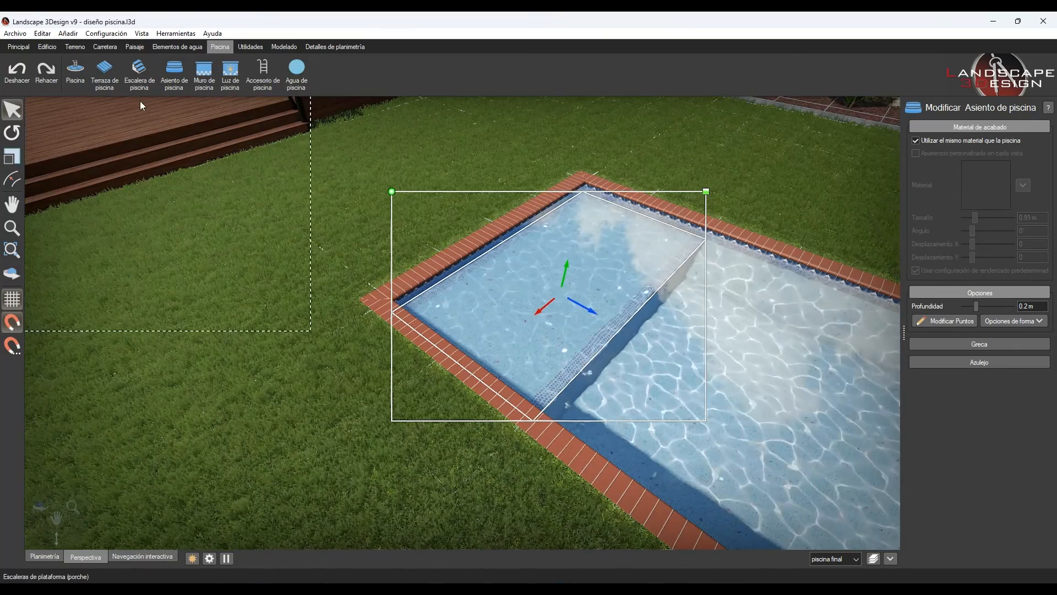
pyautogui.click(139, 73)
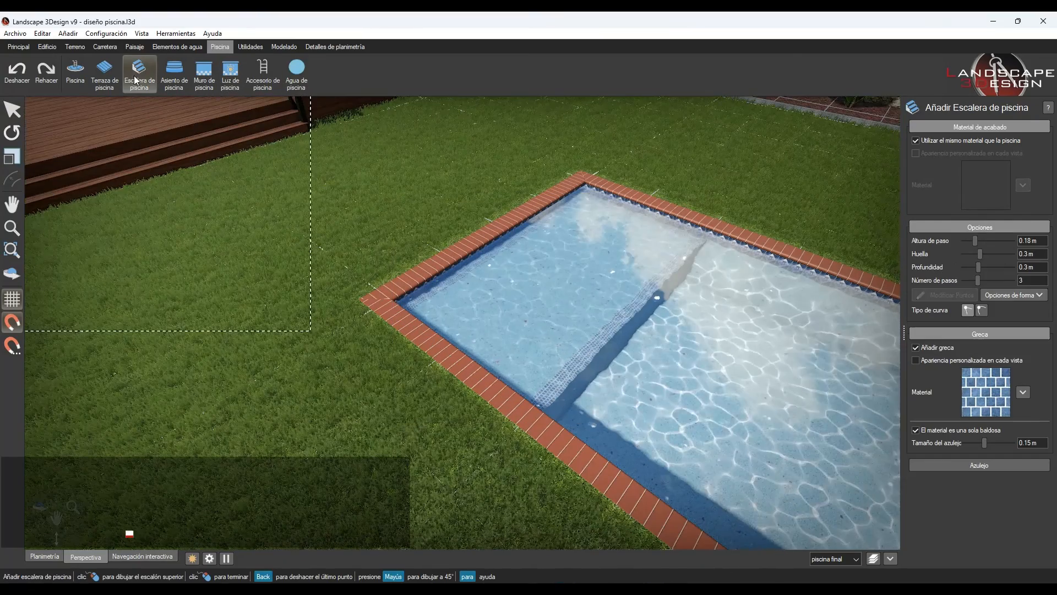
pyautogui.click(45, 556)
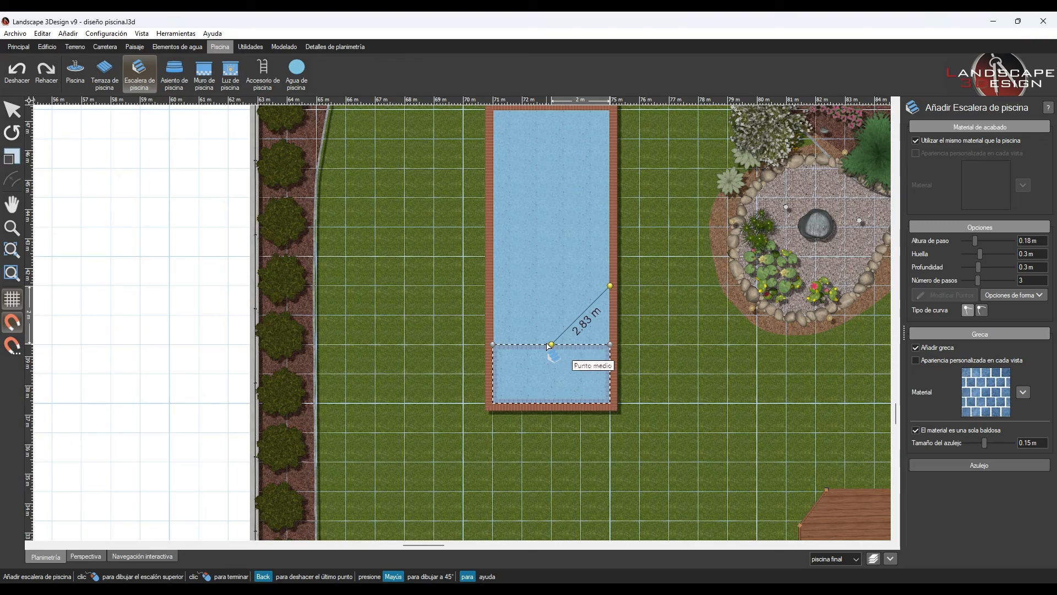
pyautogui.click(608, 335)
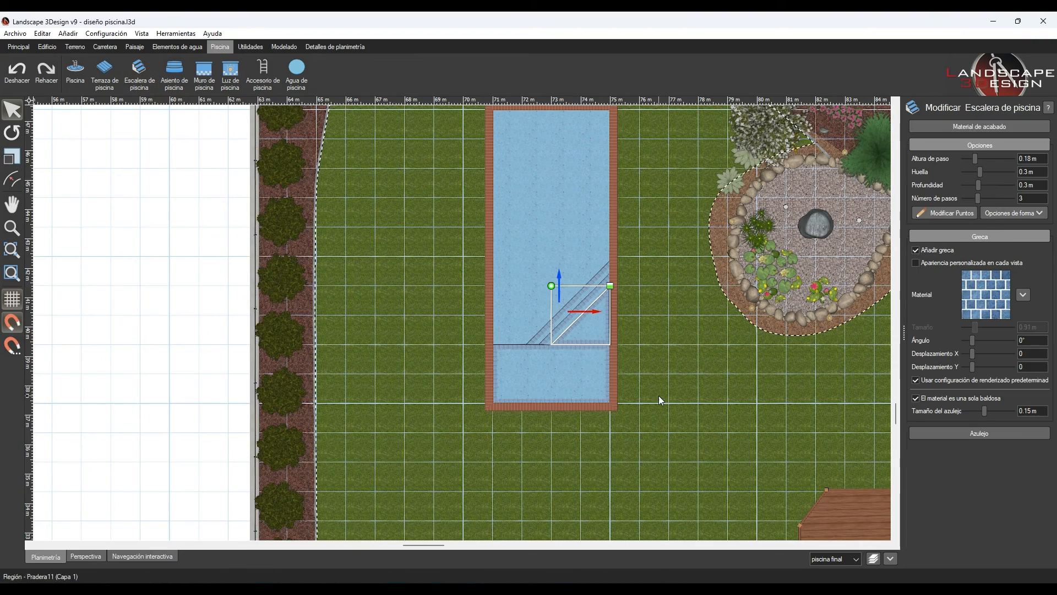
pyautogui.click(86, 556)
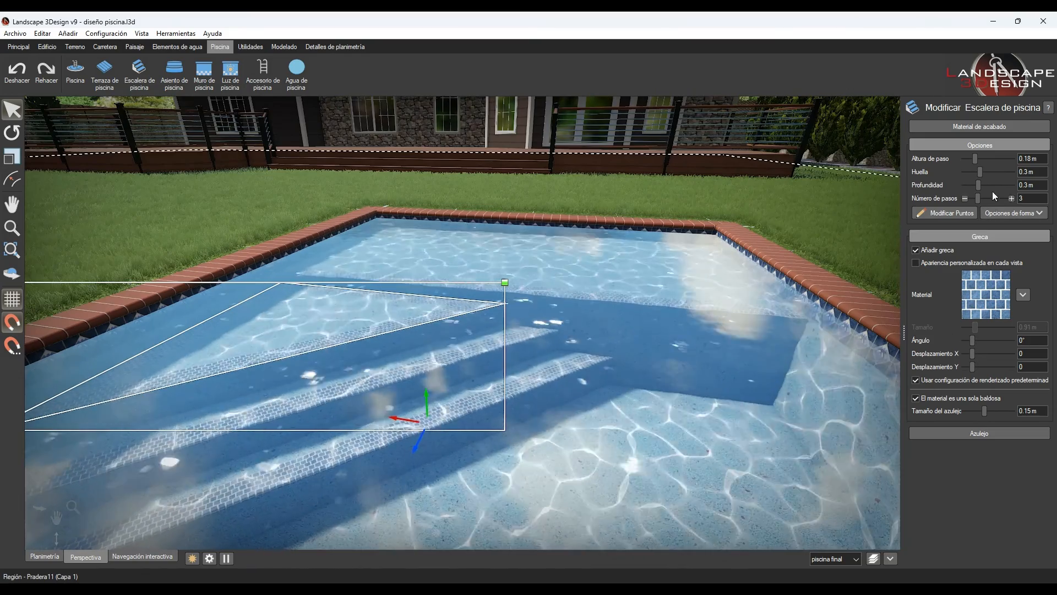
pyautogui.click(1012, 185)
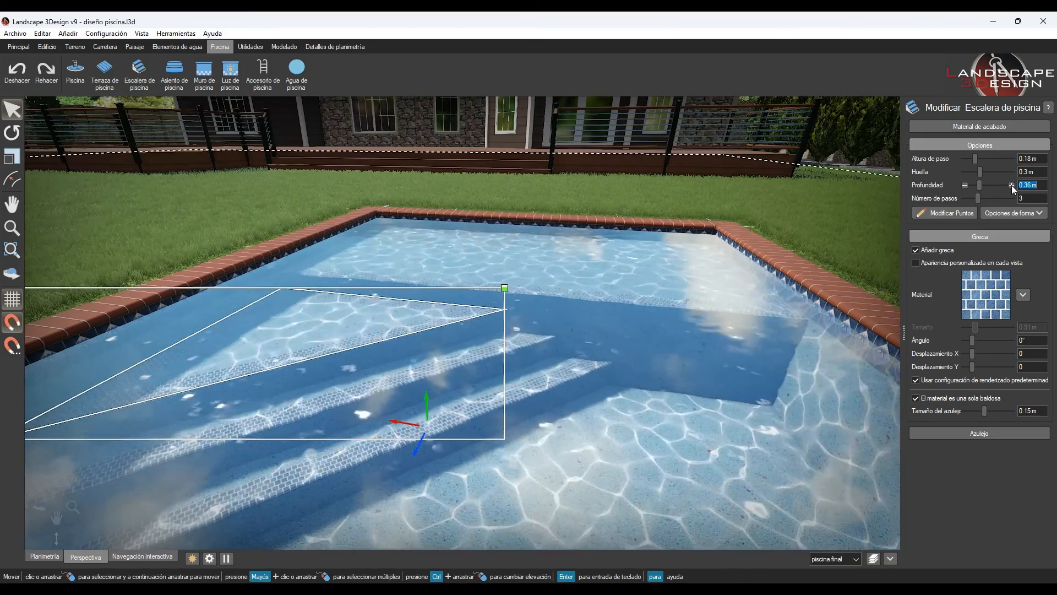
# - Draw a 2 m by 2 m pool as a jacuzzi beside the splash area, on the side away from the pond
pyautogui.scroll(-5, 557, 277)
pyautogui.moveTo(556, 277); pyautogui.dragTo(468, 325, button='right')
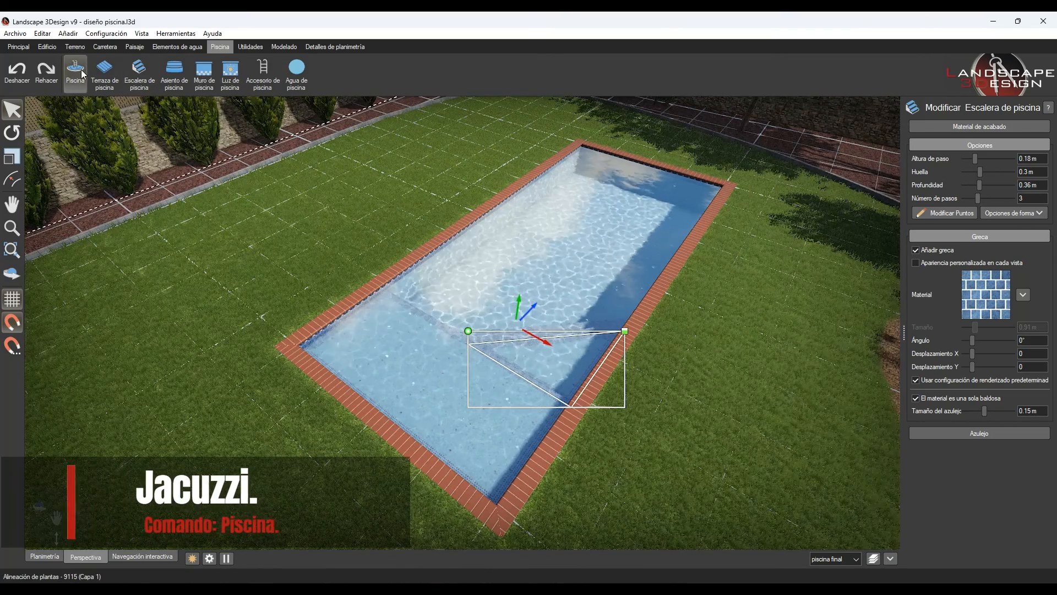
pyautogui.click(76, 71)
pyautogui.moveTo(221, 325); pyautogui.dragTo(337, 369, button='right')
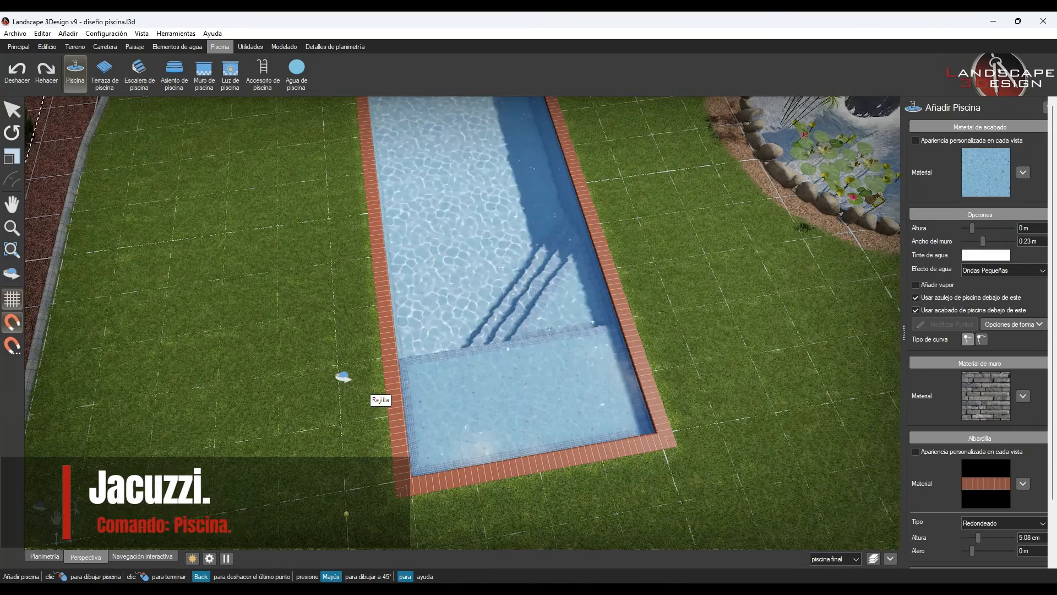
pyautogui.click(412, 480)
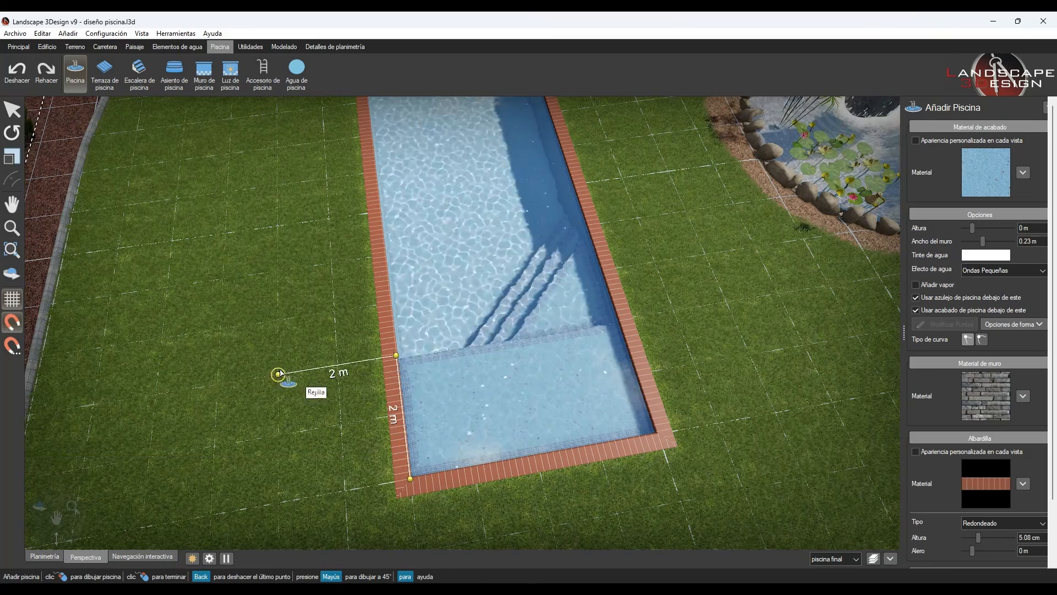
pyautogui.click(410, 480)
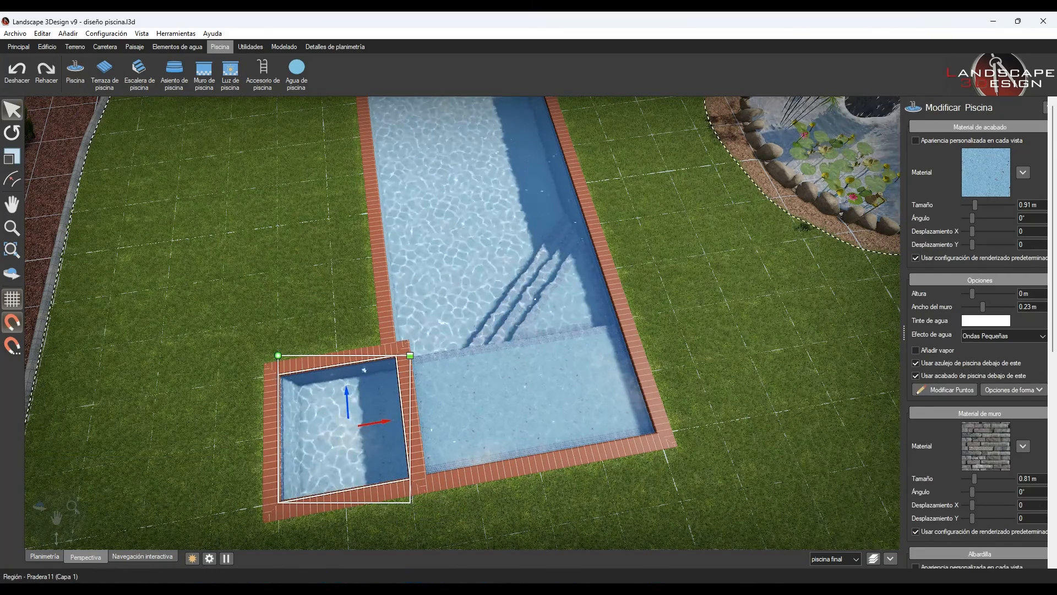
# - Raise the jacuzzi by setting its height to 0.4 m
pyautogui.scroll(4, 370, 427)
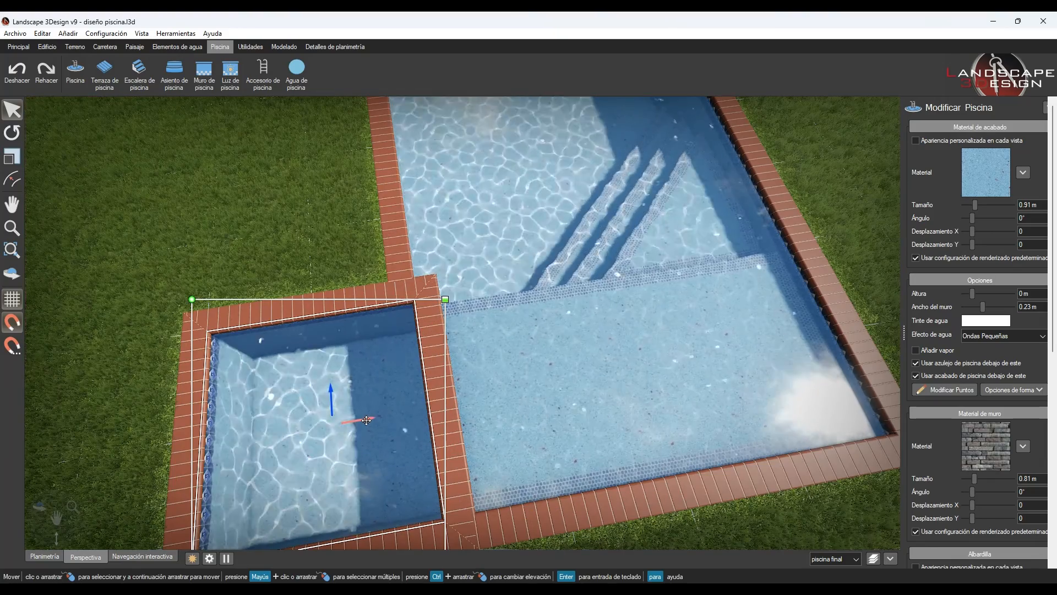
pyautogui.moveTo(849, 368); pyautogui.dragTo(815, 292, button='middle')
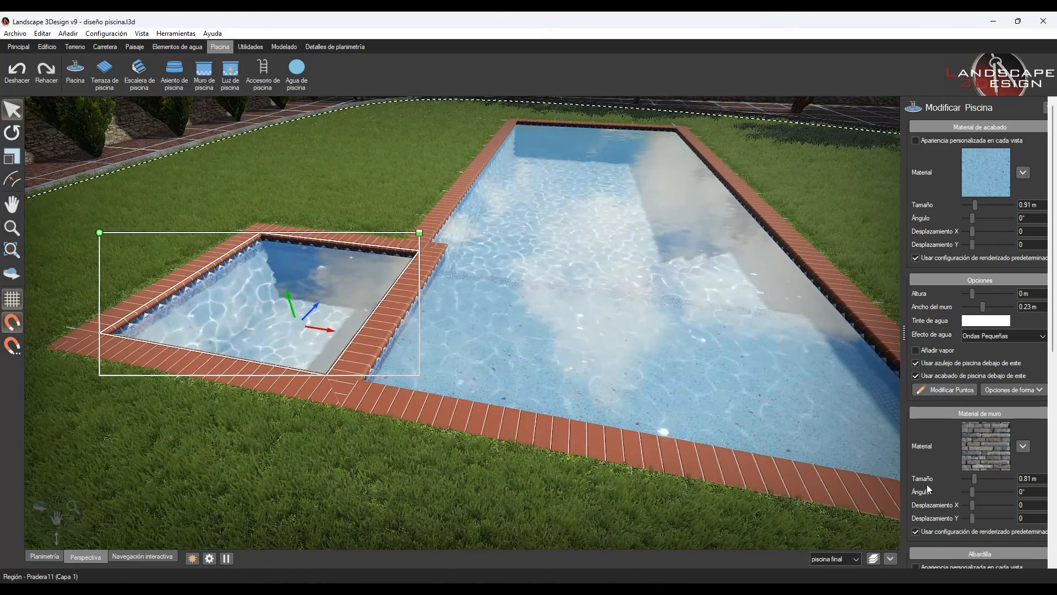
pyautogui.click(1011, 294)
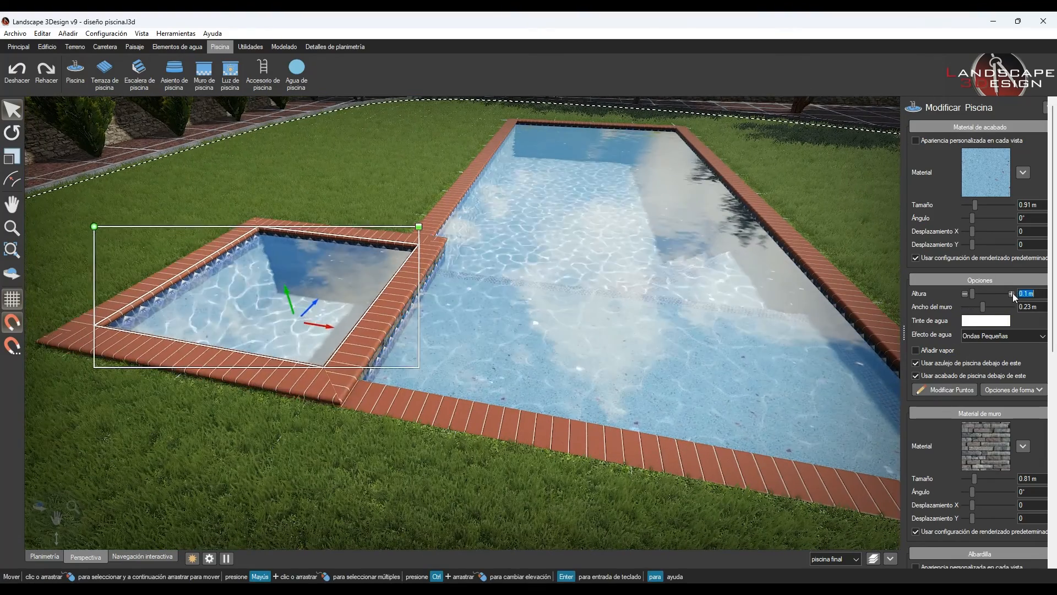
pyautogui.click(1012, 293)
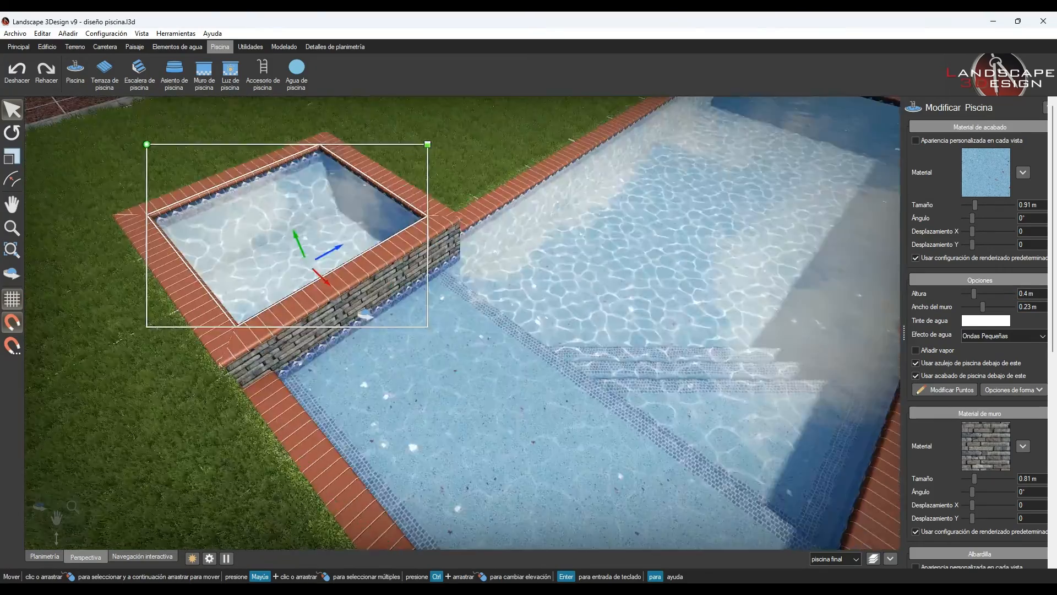
# - Turn off snapping and nudge the jacuzzi slightly sideways relative to the main pool
pyautogui.moveTo(364, 315); pyautogui.dragTo(157, 306, button='middle')
pyautogui.moveTo(512, 202); pyautogui.dragTo(515, 204)
pyautogui.click(12, 322)
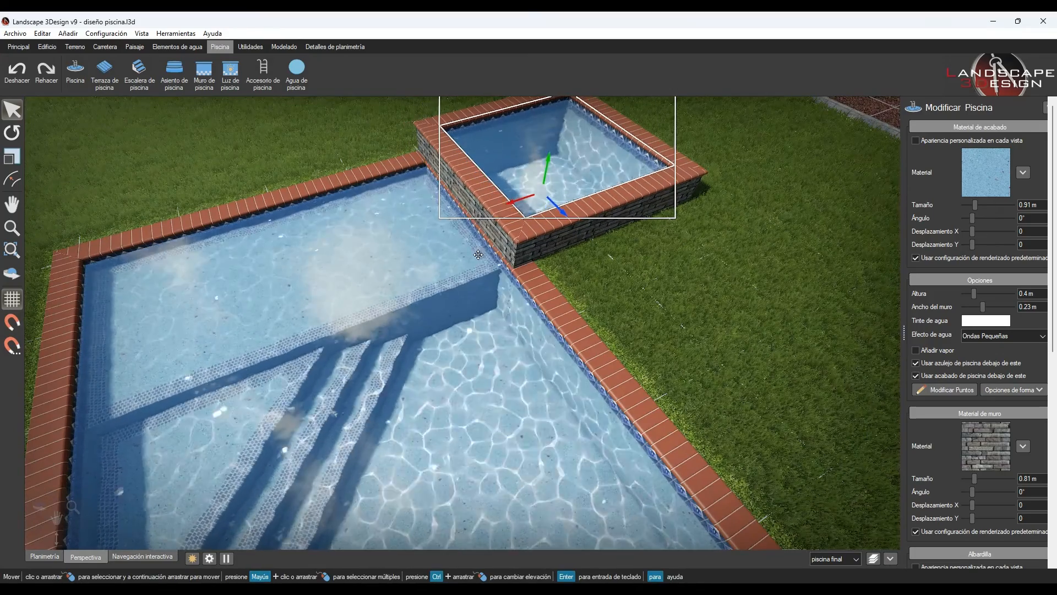
# - Select the main pool and the jacuzzi together
pyautogui.scroll(-4, 390, 365)
pyautogui.moveTo(389, 366); pyautogui.dragTo(548, 333, button='middle')
pyautogui.moveTo(383, 331); pyautogui.dragTo(563, 408, button='middle')
pyautogui.click(557, 399)
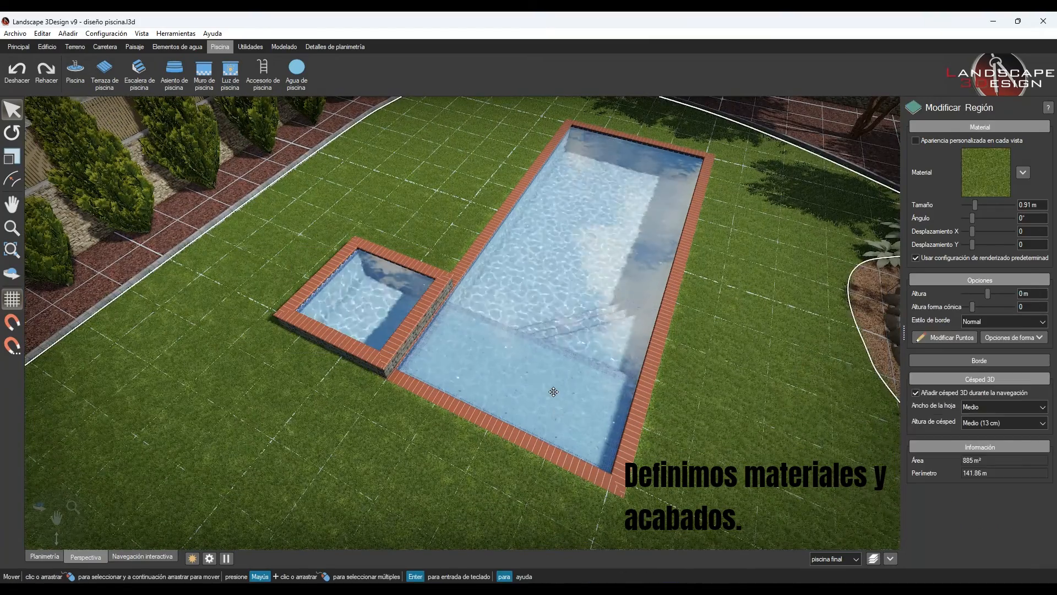
pyautogui.click(581, 228)
pyautogui.click(580, 229)
pyautogui.click(581, 229)
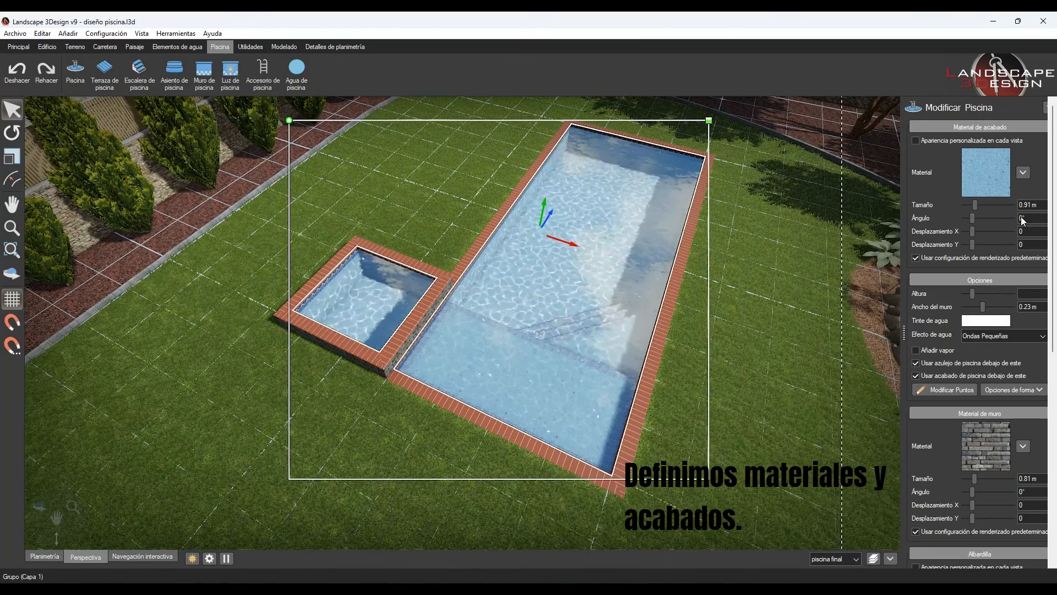
# - Apply the Revigrass-branded "mix iris oria" mosaic from the Reviglass collection as the finish of the main pool and jacuzzi
pyautogui.click(1004, 186)
pyautogui.click(62, 375)
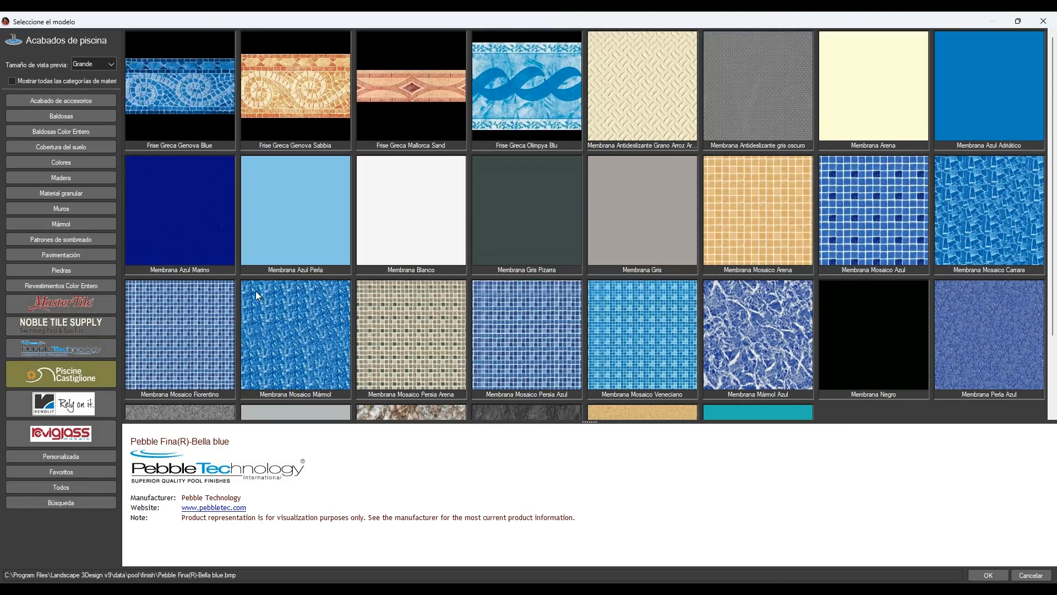
pyautogui.click(77, 405)
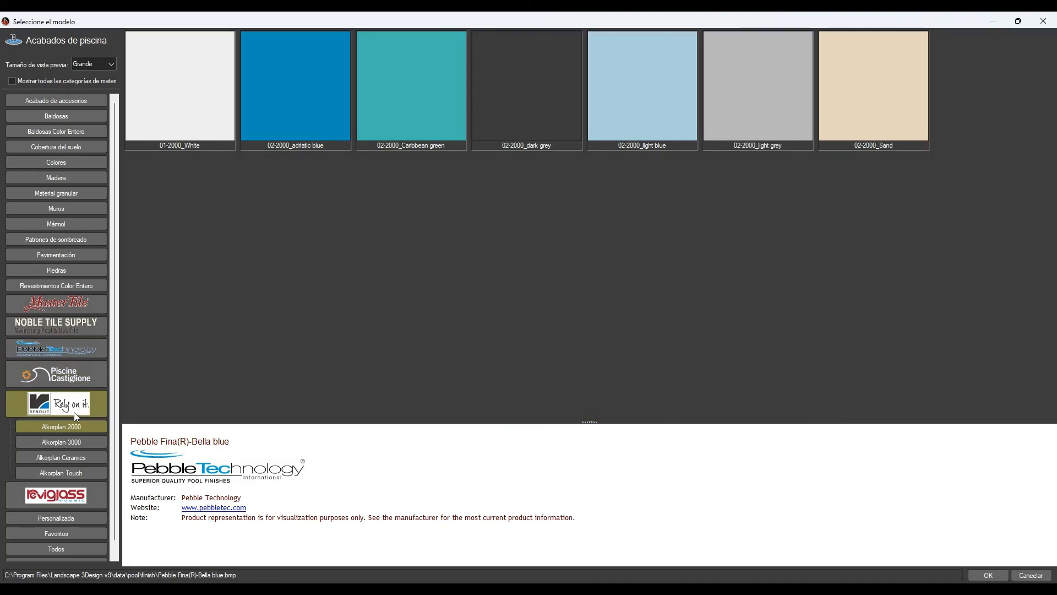
pyautogui.click(60, 441)
pyautogui.click(51, 474)
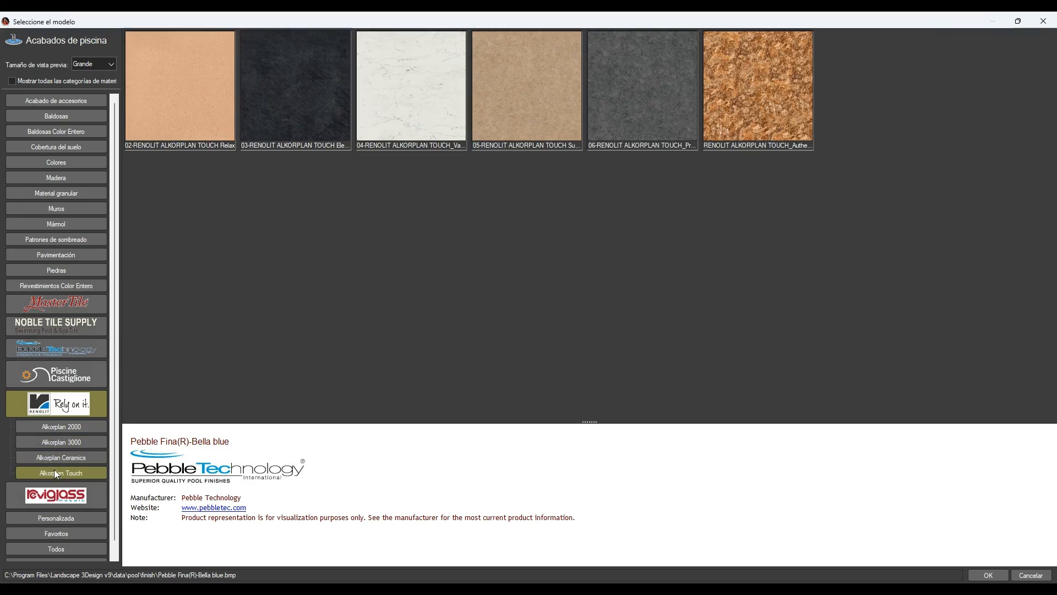
pyautogui.click(55, 495)
pyautogui.scroll(-1, 642, 167)
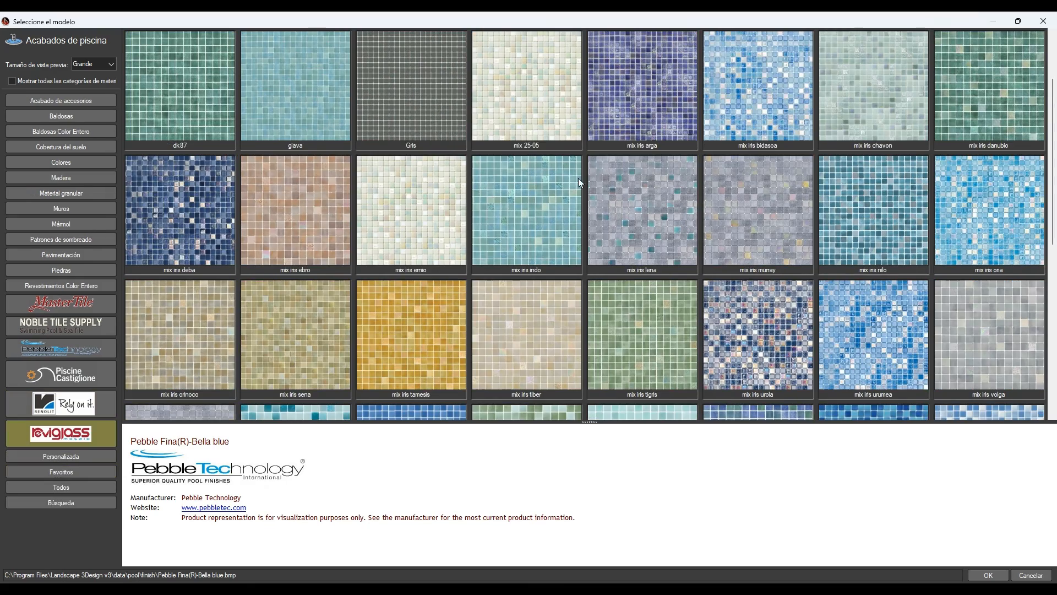
pyautogui.doubleClick(992, 181)
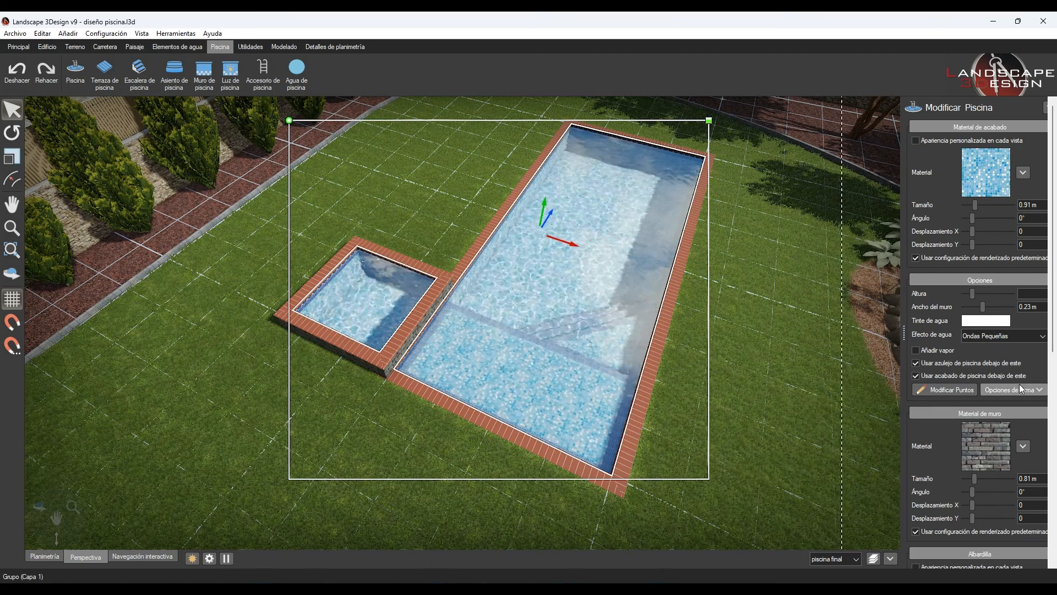
# - Change the coping material of the main pool and jacuzzi to the white edge tile "Blanco"
pyautogui.scroll(-2, 969, 352)
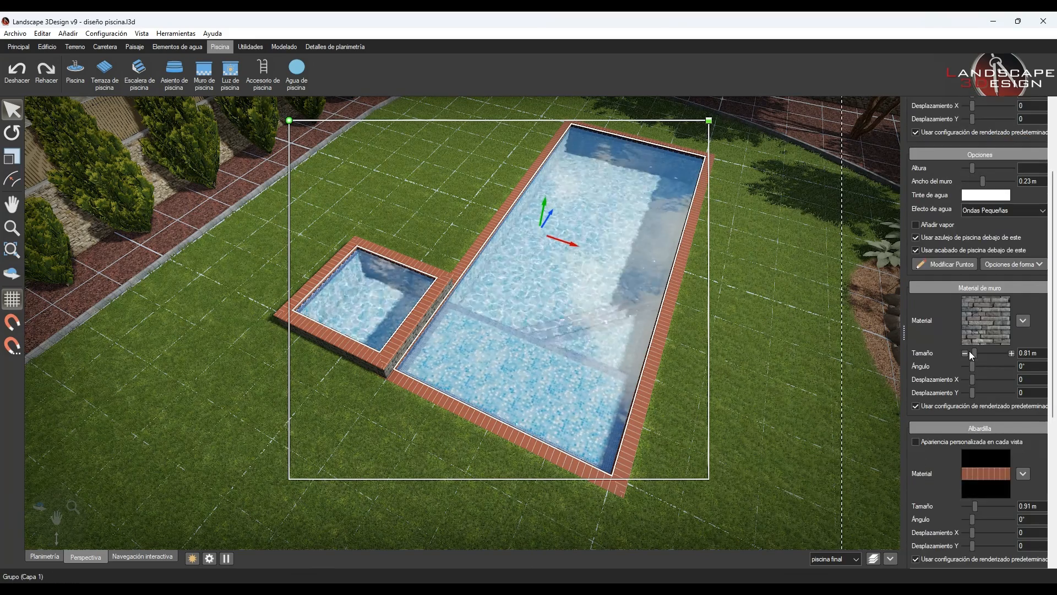
pyautogui.click(996, 479)
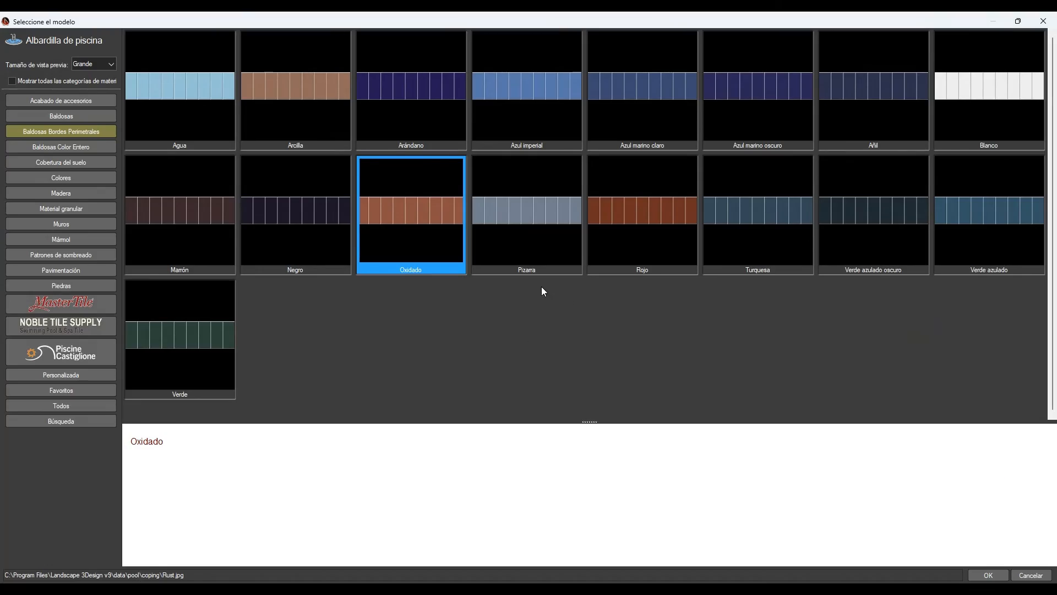
pyautogui.doubleClick(953, 97)
# - Turn off the added waterline tile on the main pool and jacuzzi
pyautogui.moveTo(493, 343); pyautogui.dragTo(543, 278, button='middle')
pyautogui.scroll(-5, 926, 305)
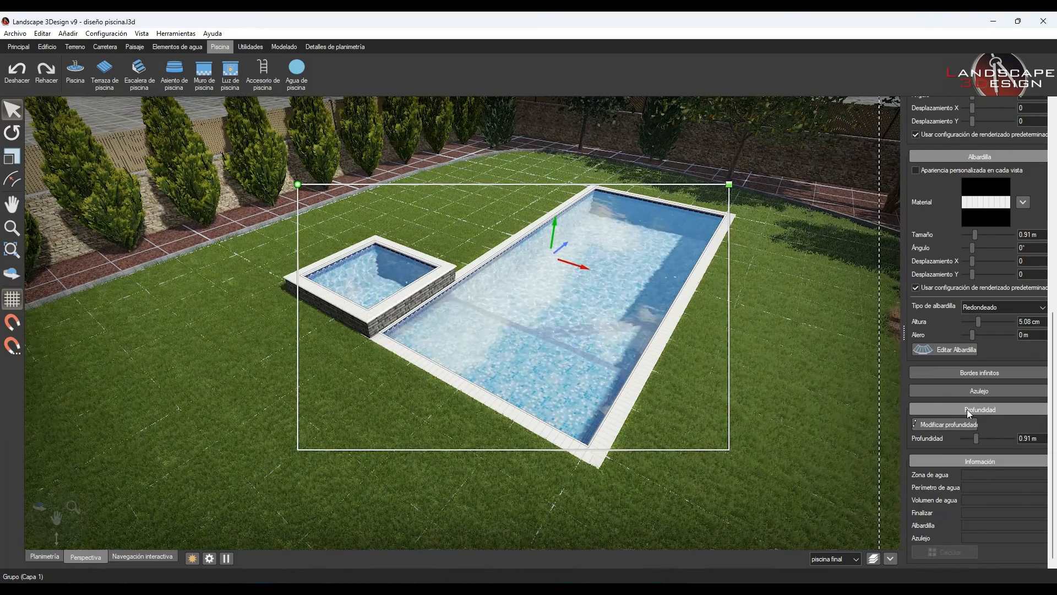
pyautogui.click(963, 392)
pyautogui.click(917, 405)
pyautogui.moveTo(554, 325)
pyautogui.mouseDown(button='middle')
pyautogui.moveTo(473, 311)
pyautogui.moveTo(538, 320)
pyautogui.mouseUp(button='middle')
pyautogui.scroll(3, 948, 222)
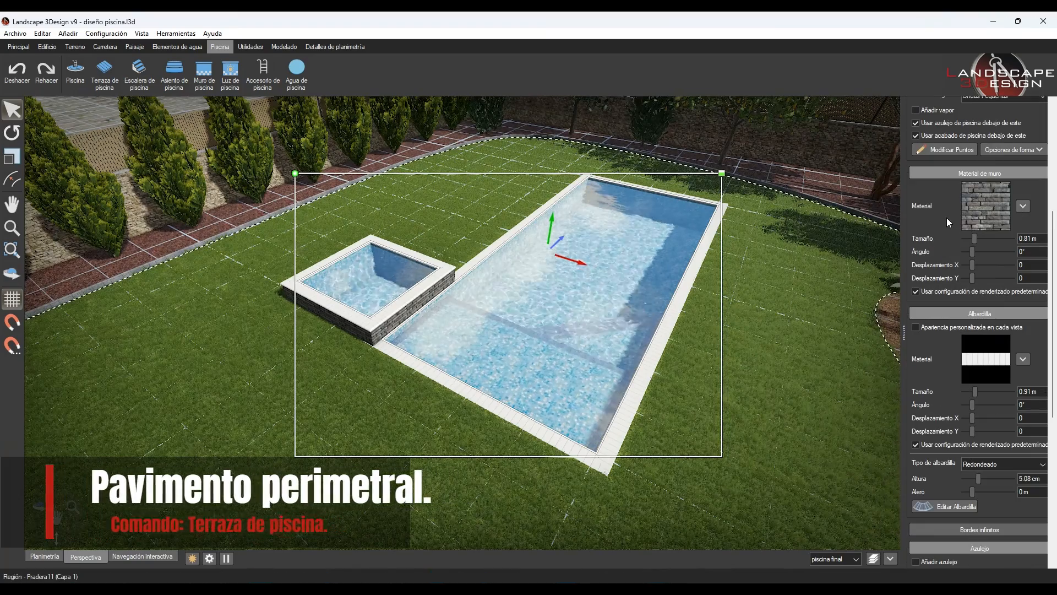
# - Draw a pool terrace around the splash area and jacuzzi, 8 m along the end and 6 m up the stair side, and show it in perspective
pyautogui.click(105, 73)
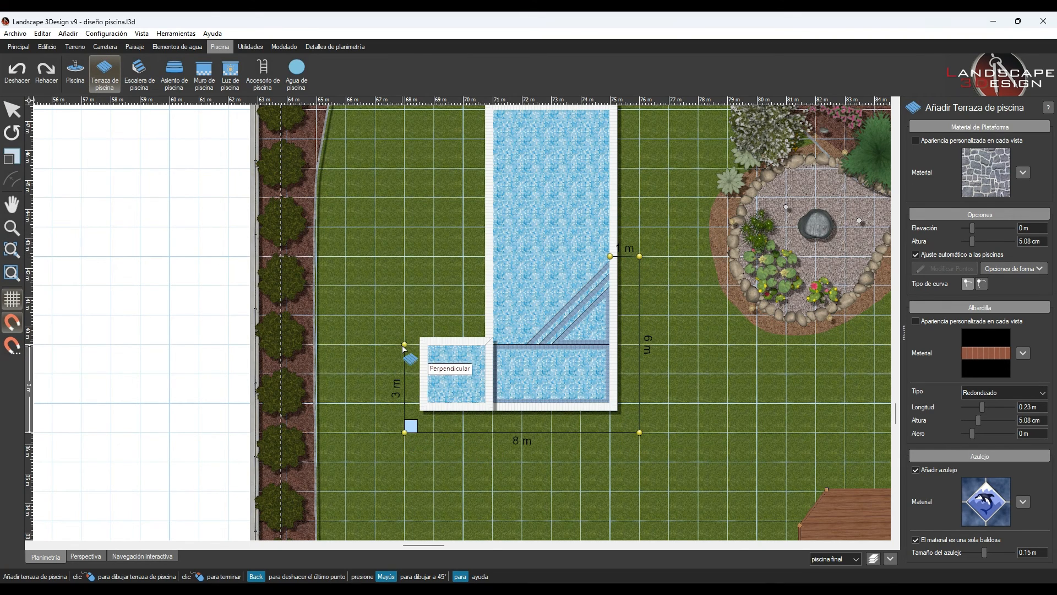
pyautogui.scroll(3, 404, 348)
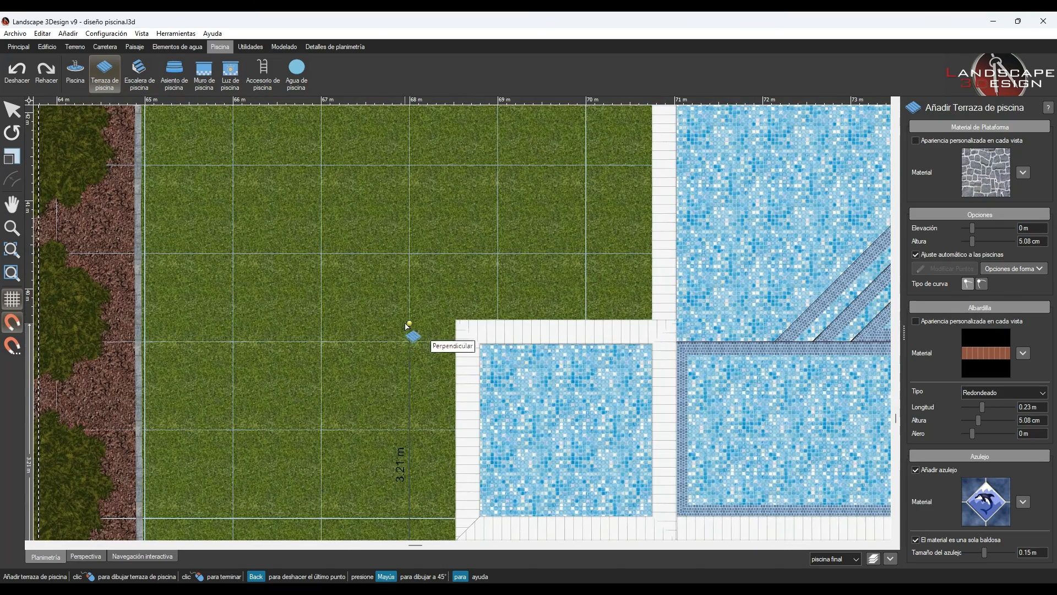
pyautogui.click(653, 317)
pyautogui.scroll(-1, 643, 375)
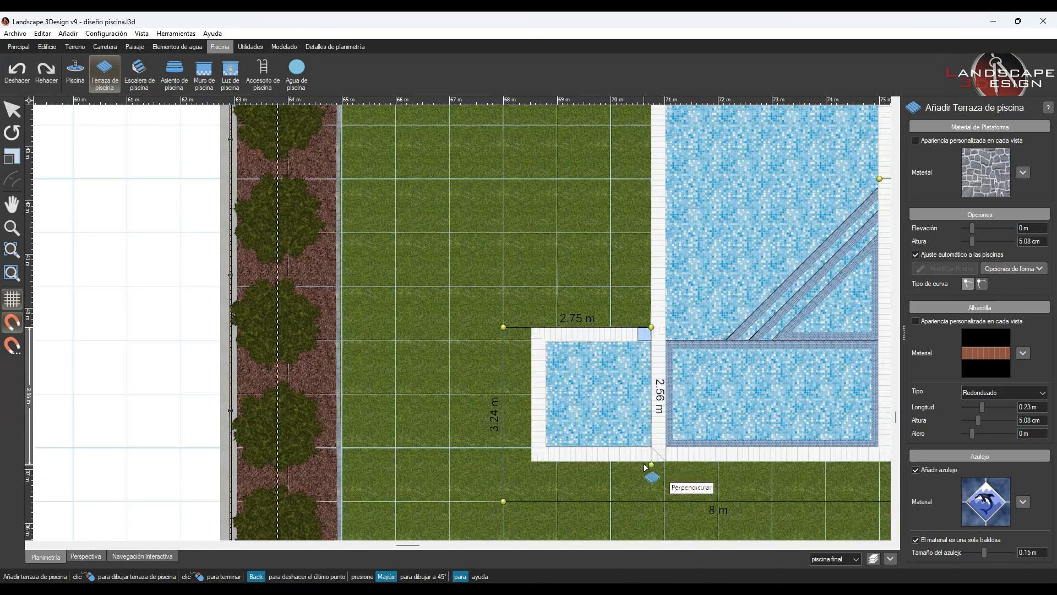
pyautogui.click(650, 479)
pyautogui.scroll(-2, 543, 372)
pyautogui.click(735, 426)
pyautogui.click(735, 262)
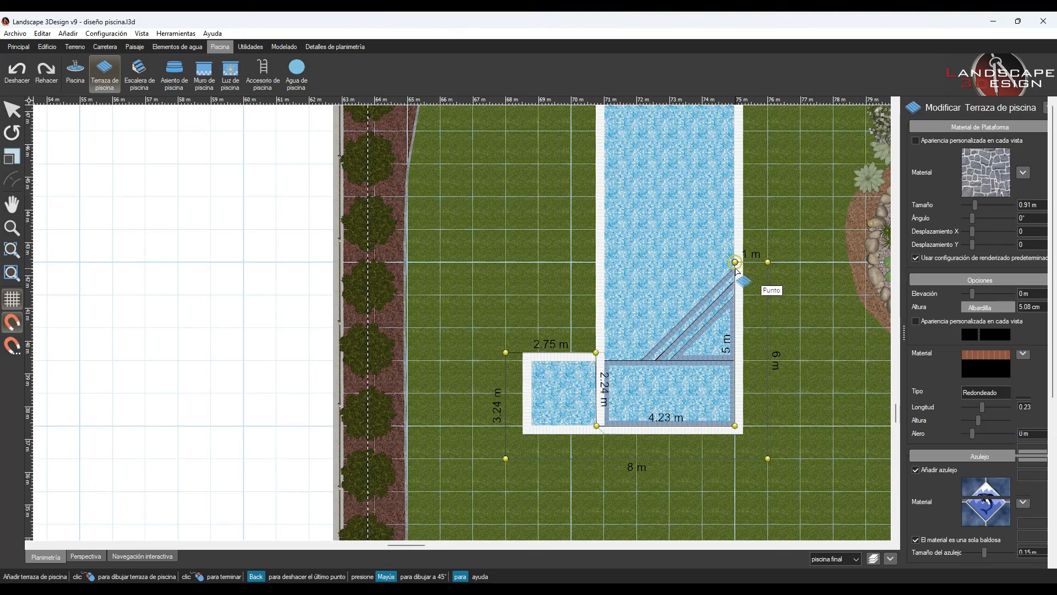
pyautogui.rightClick(735, 262)
pyautogui.click(86, 556)
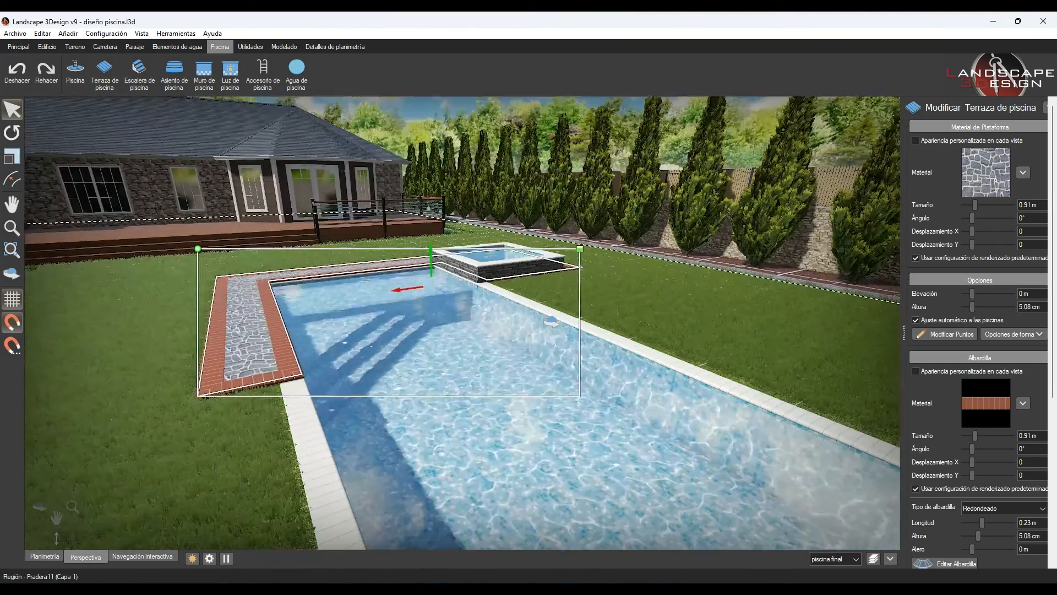
# - Raise the main pool's height to 5.08 cm
pyautogui.click(284, 385)
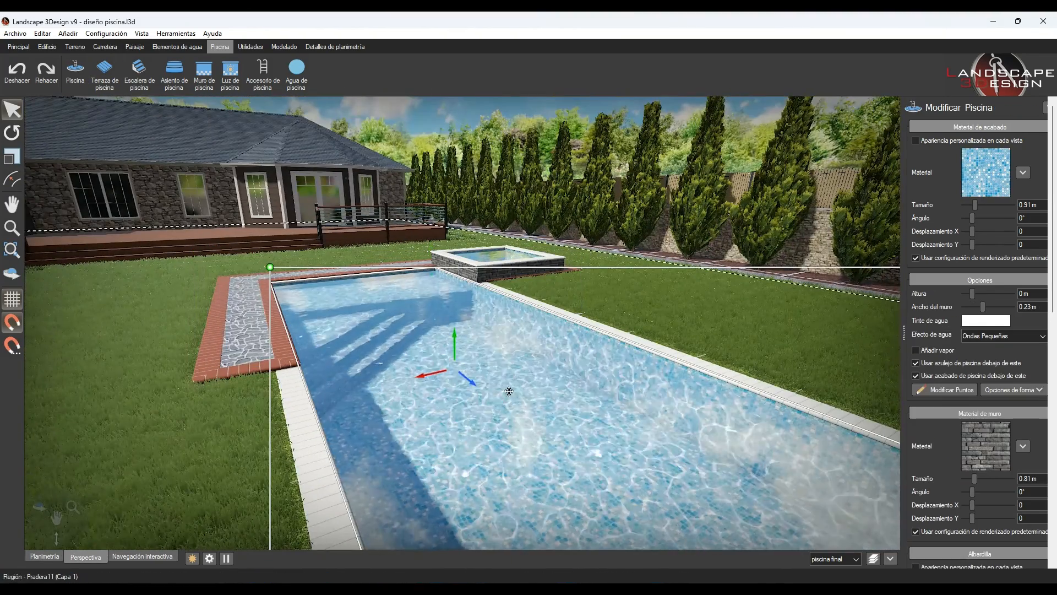
pyautogui.click(1011, 294)
pyautogui.moveTo(397, 413); pyautogui.dragTo(663, 427, button='middle')
# - Set the terrace's platform material to the Cupa Stone paving "Calcaire St Ambreuil - Dallage - 60X40"
pyautogui.click(640, 416)
pyautogui.click(991, 176)
pyautogui.click(76, 305)
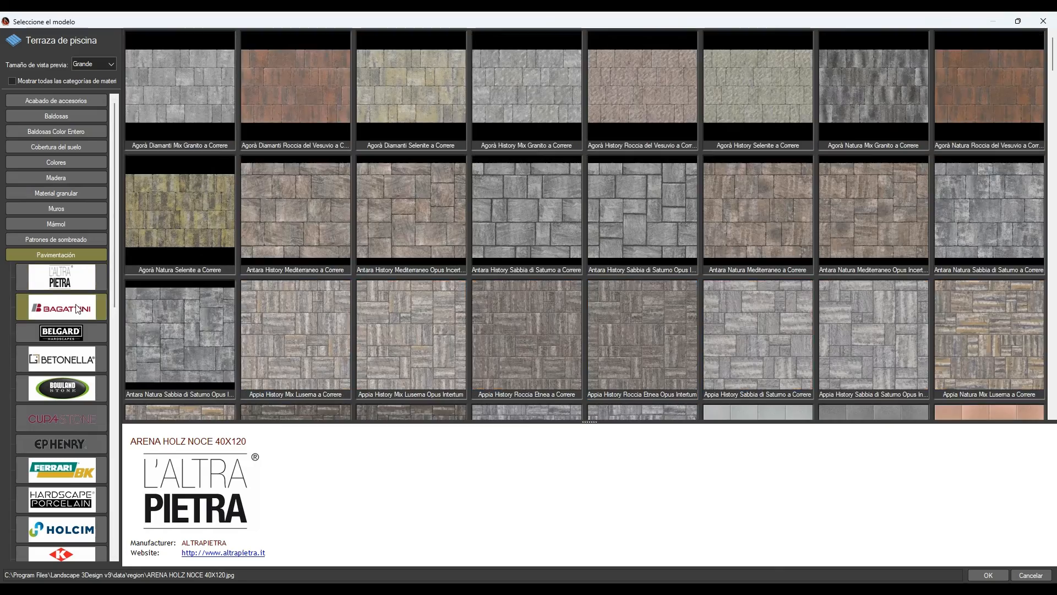
pyautogui.click(60, 359)
pyautogui.click(56, 381)
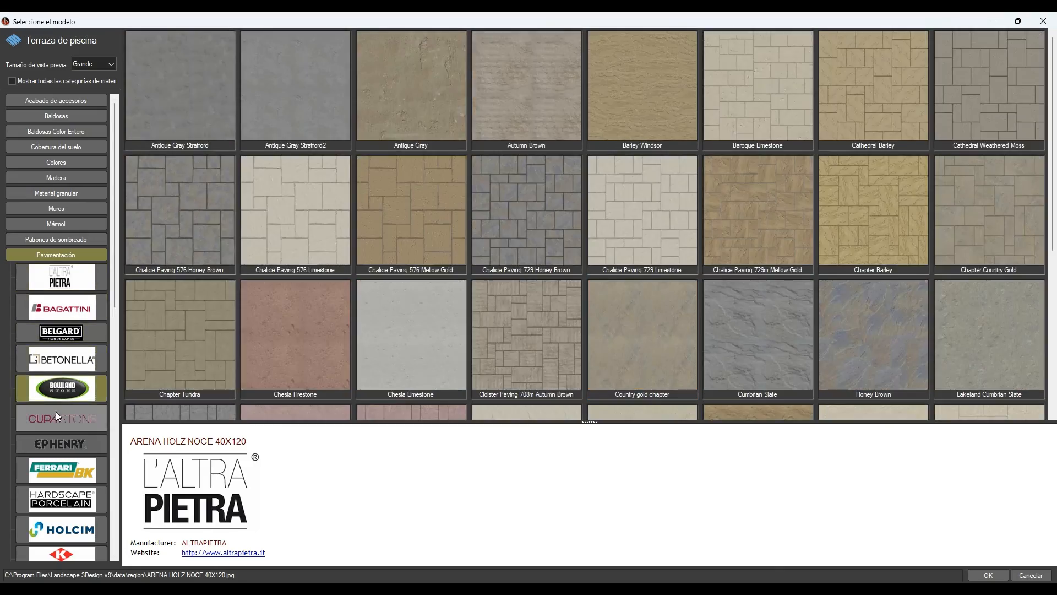
pyautogui.click(56, 411)
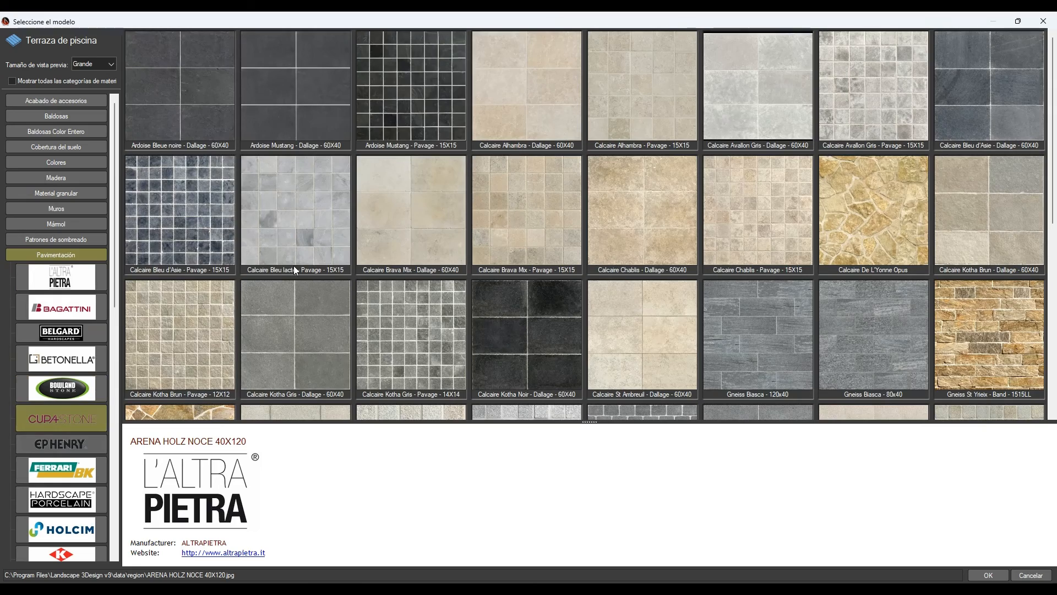
pyautogui.doubleClick(607, 345)
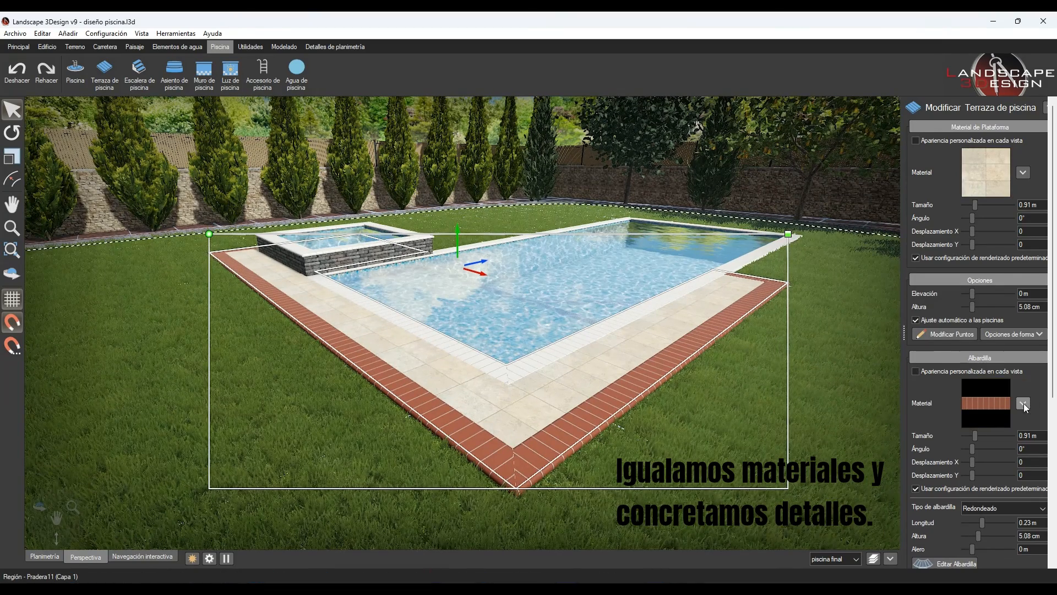
# - Copy the terrace's paving material onto its coping and set the coping type to Plano
pyautogui.moveTo(986, 172); pyautogui.dragTo(987, 403)
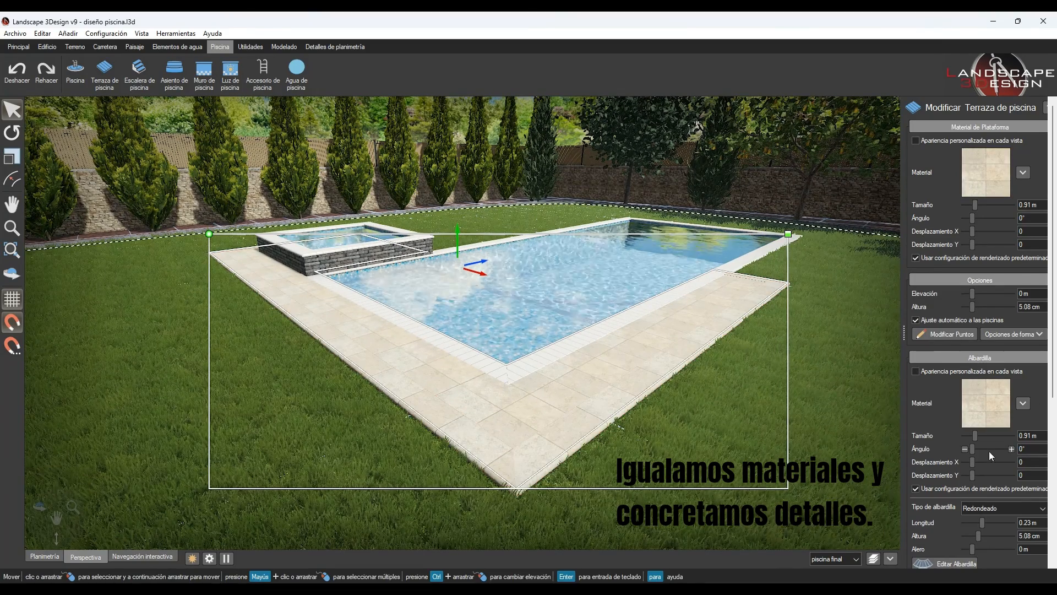
pyautogui.click(978, 513)
pyautogui.click(979, 520)
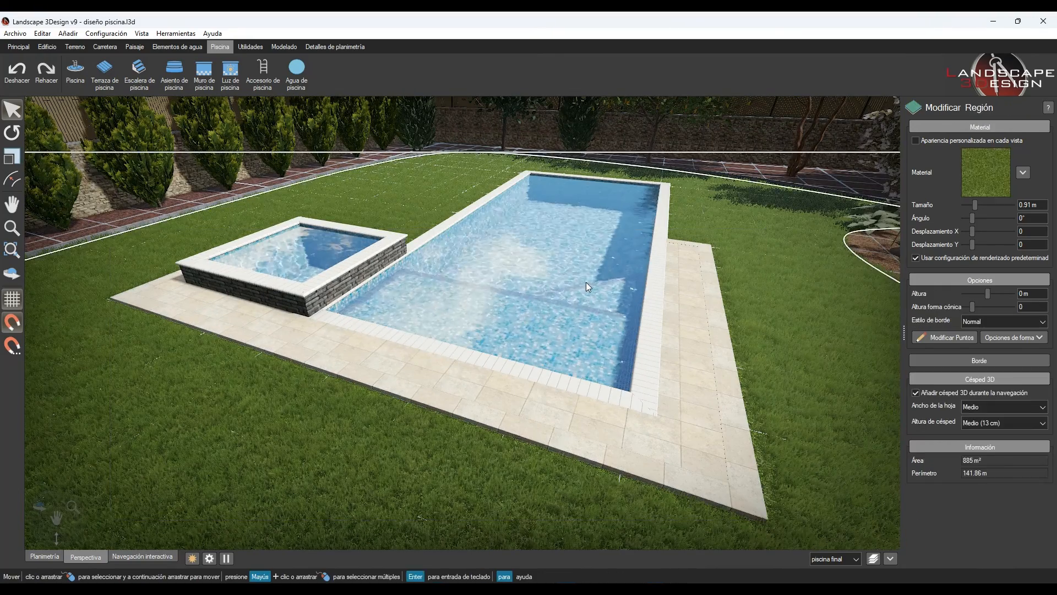
# - Apply the terrace paving to the main pool's coping and to the jacuzzi's wall and coping, with a Plano coping type on the jacuzzi
pyautogui.click(587, 283)
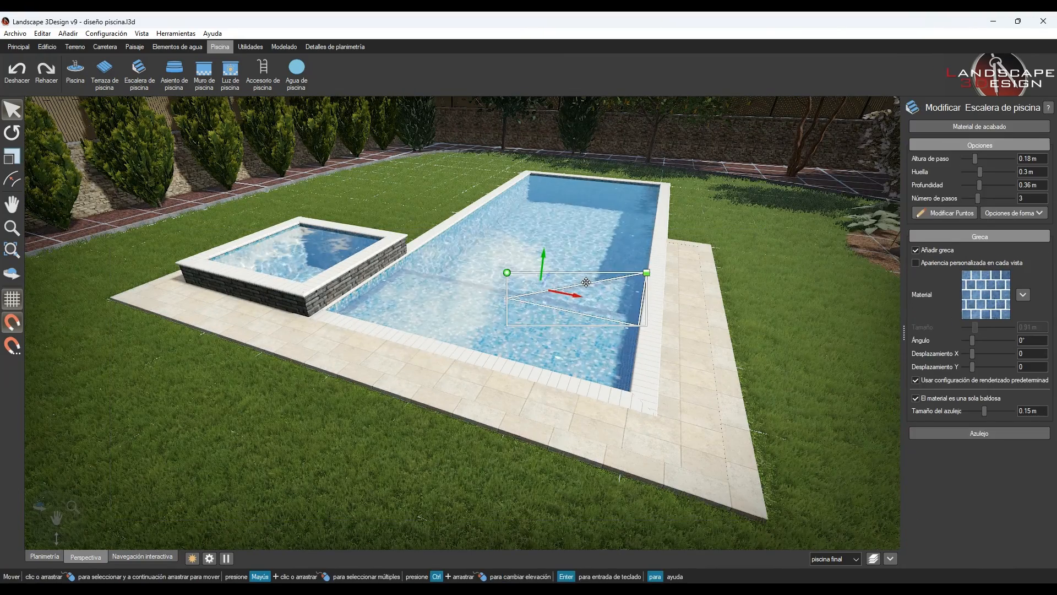
pyautogui.click(651, 247)
pyautogui.click(581, 240)
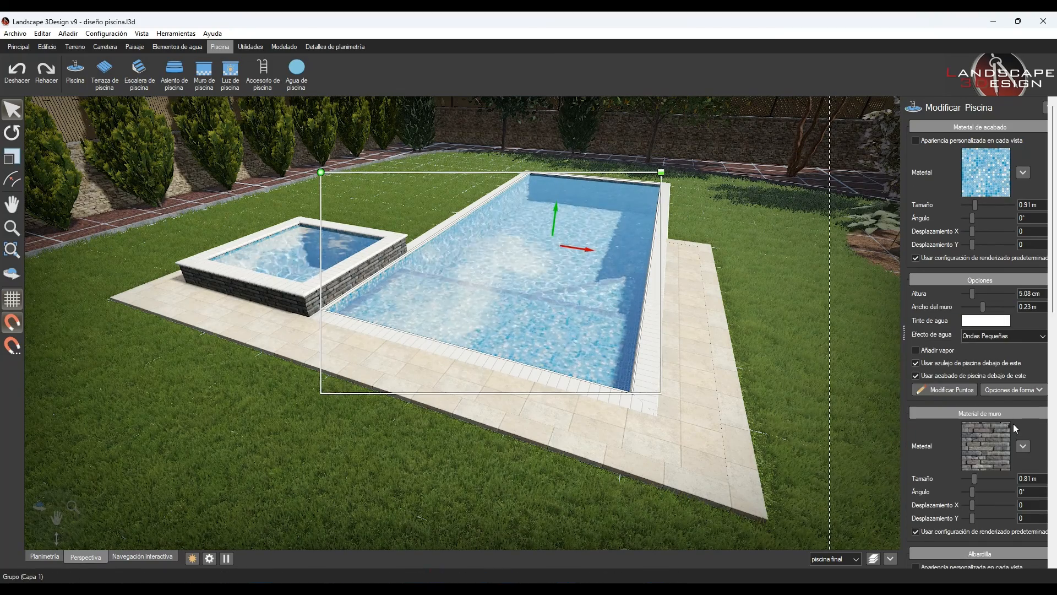
pyautogui.scroll(-3, 985, 314)
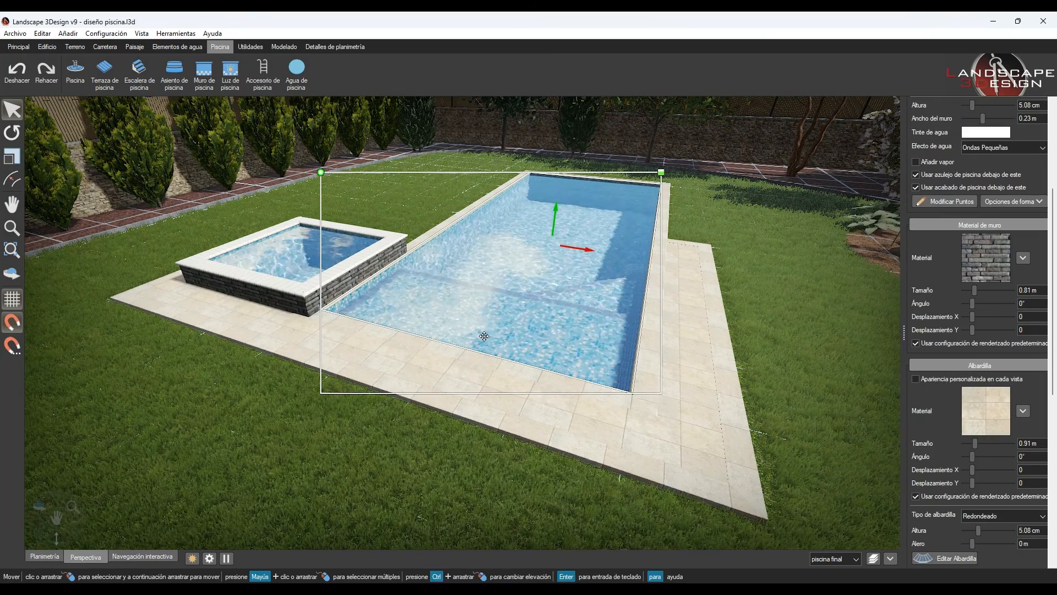
pyautogui.click(316, 284)
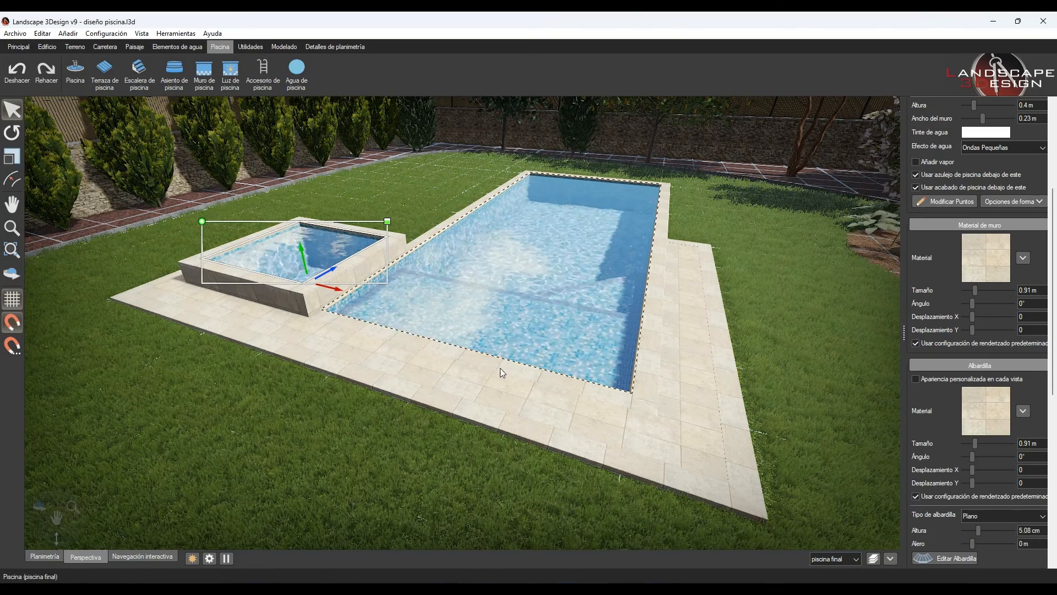
# - Draw a 2 m by 2 m pool seat covering the whole inside of the jacuzzi
pyautogui.click(105, 71)
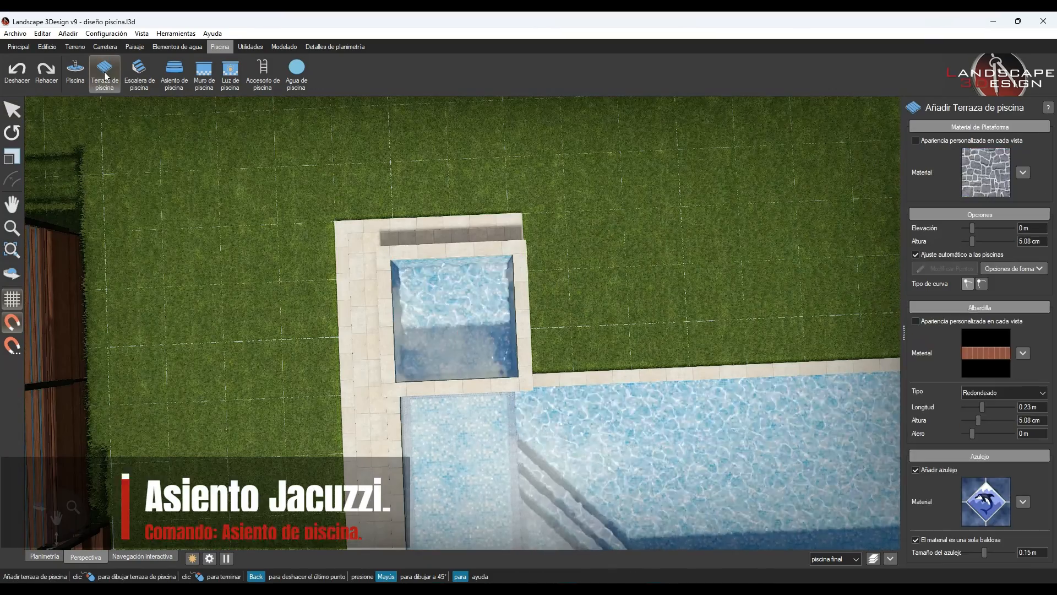
pyautogui.click(174, 72)
pyautogui.click(394, 263)
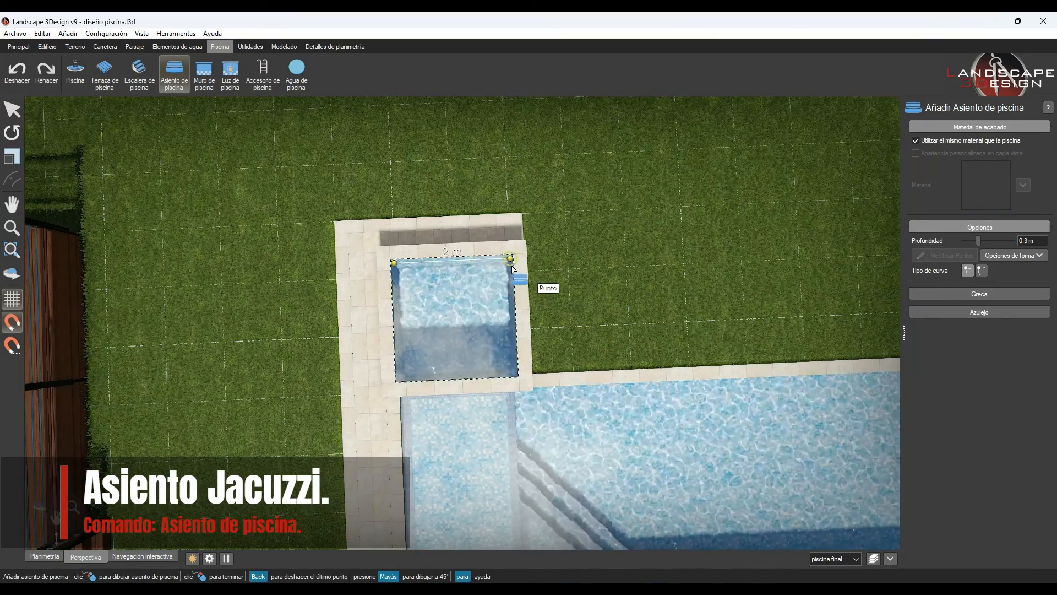
pyautogui.click(512, 266)
pyautogui.click(518, 375)
pyautogui.click(398, 377)
pyautogui.click(395, 263)
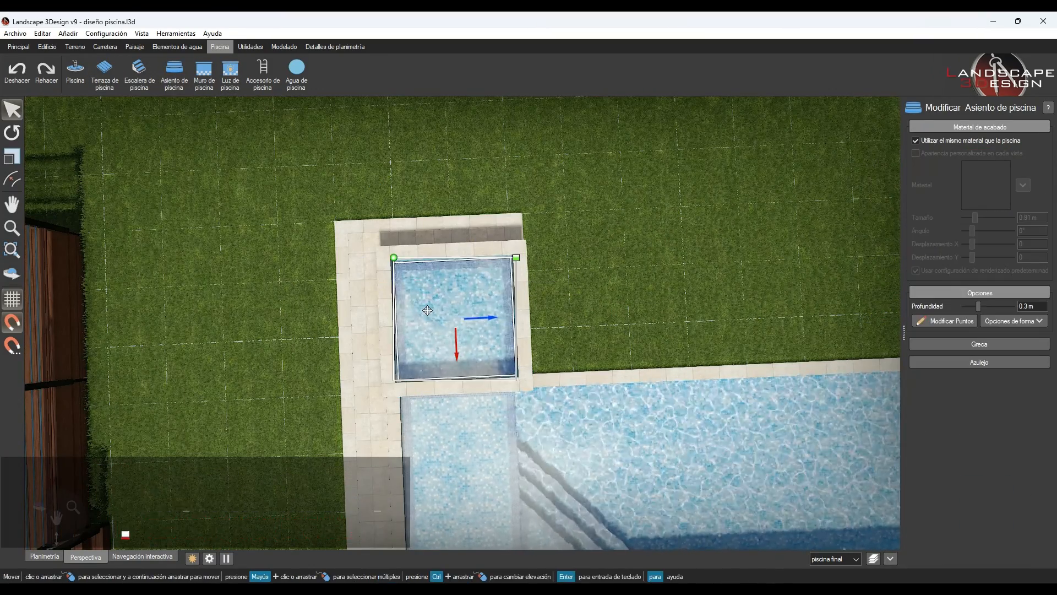
# - Draw a second, smaller 1.55 m by 1.55 m pool seat centred inside the jacuzzi seat
pyautogui.click(176, 79)
pyautogui.scroll(5, 412, 275)
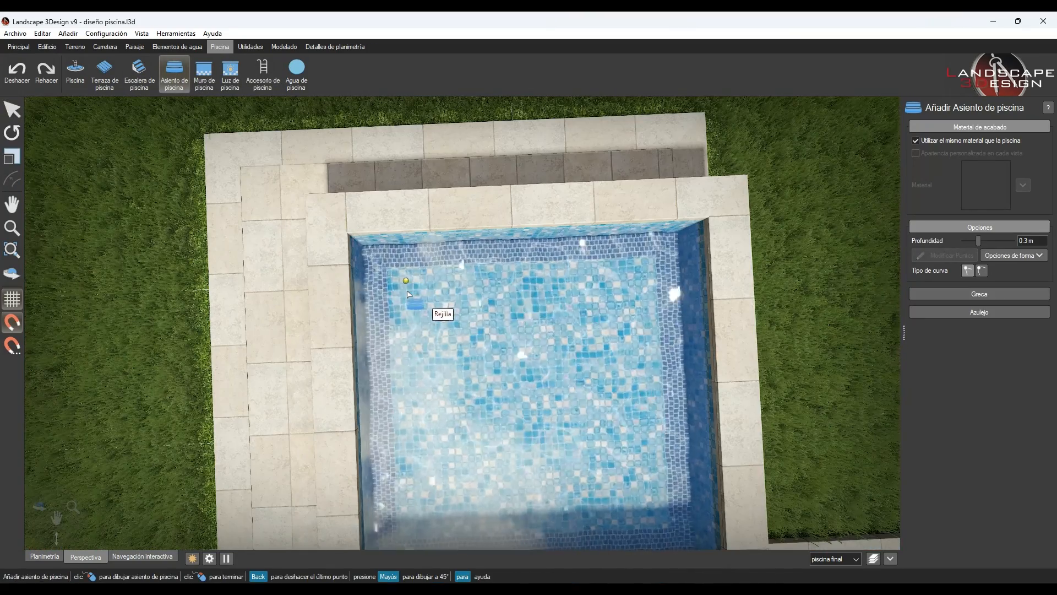
pyautogui.click(407, 280)
pyautogui.click(645, 270)
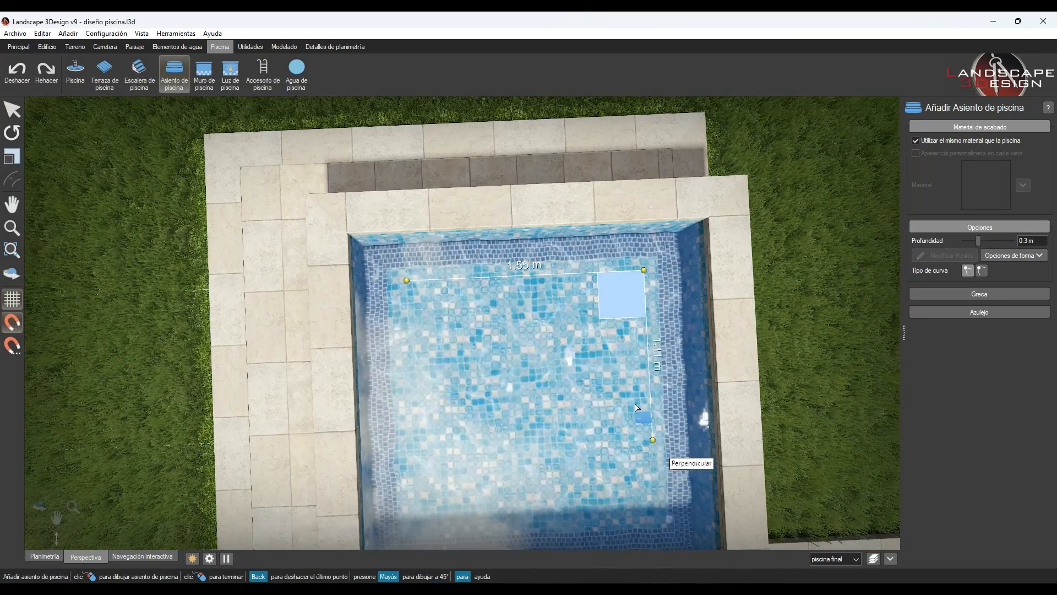
pyautogui.moveTo(643, 442); pyautogui.dragTo(644, 346, button='middle')
pyautogui.click(658, 418)
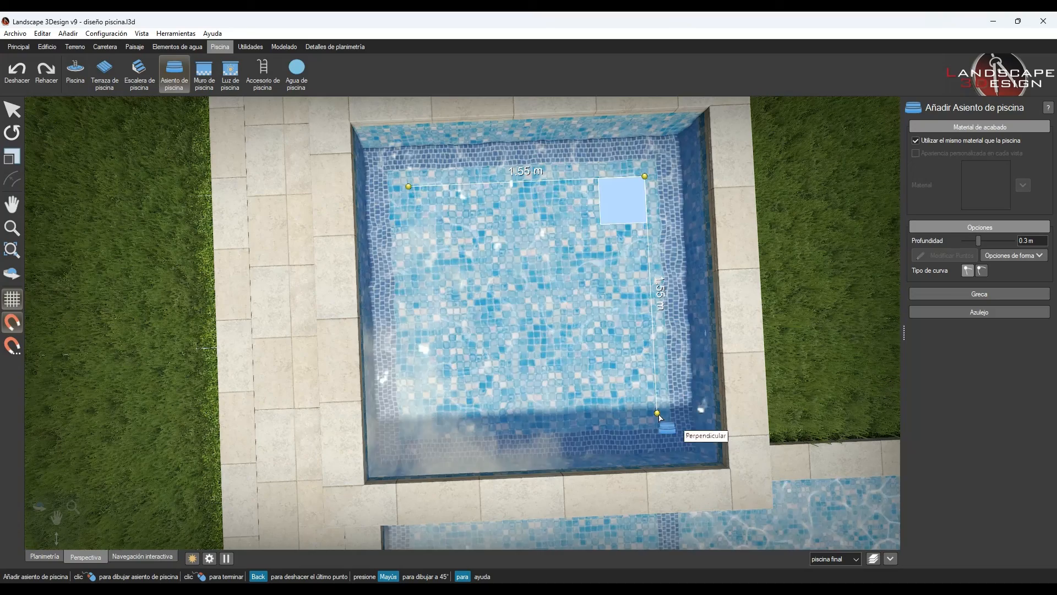
pyautogui.click(416, 426)
pyautogui.click(409, 187)
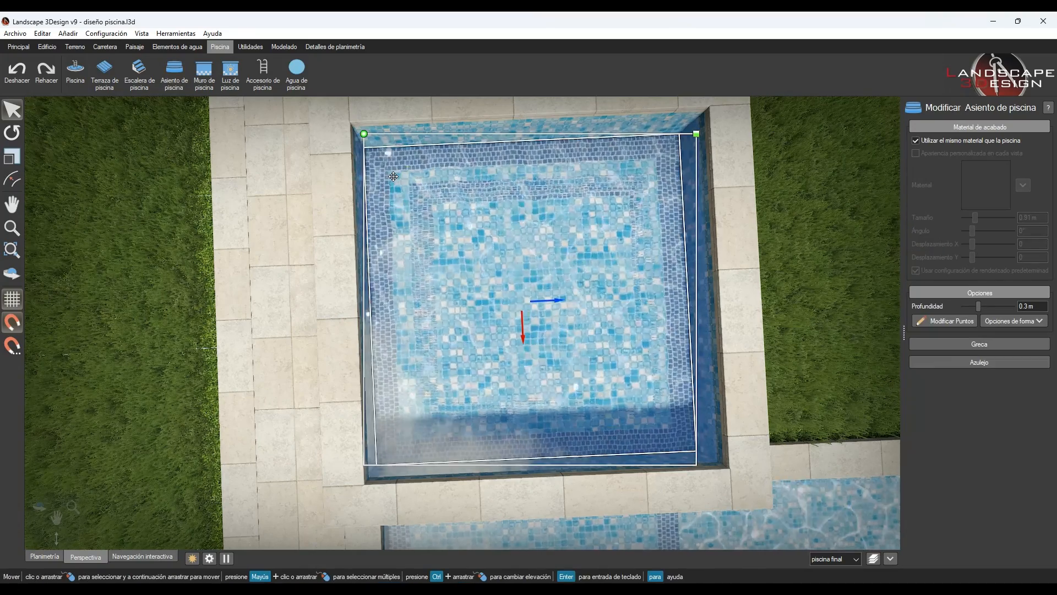
# - Subtract the inner seat shape from the outer one to leave a perimeter bench in the jacuzzi
pyautogui.click(24, 47)
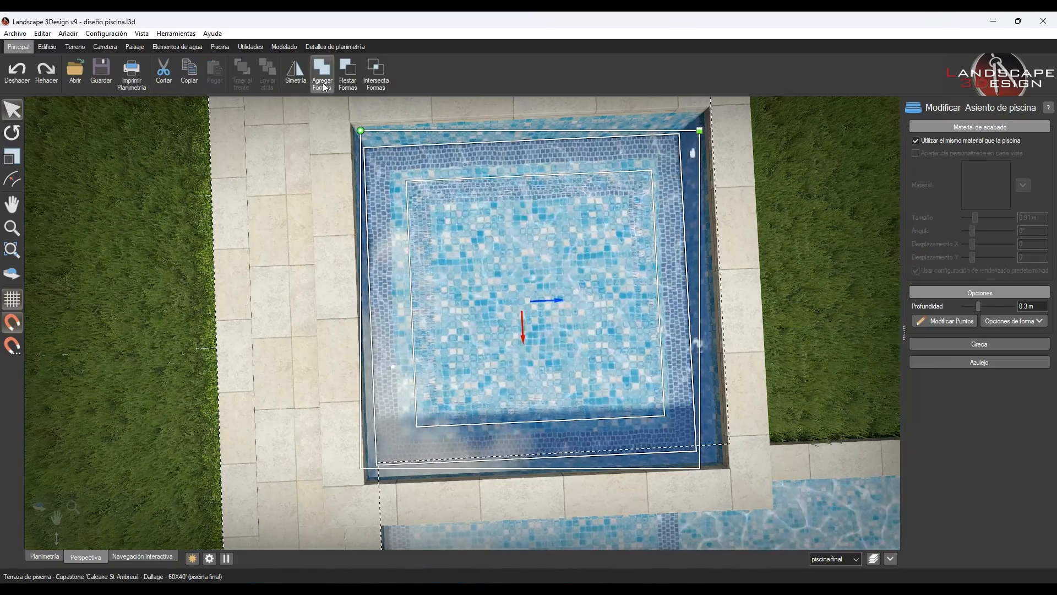
pyautogui.click(350, 75)
# - Insert two points on the jacuzzi edge facing the main pool, leaving a central segment of about 1.09 m
pyautogui.moveTo(798, 308); pyautogui.dragTo(529, 237, button='middle')
pyautogui.moveTo(725, 267); pyautogui.dragTo(480, 299, button='middle')
pyautogui.scroll(-4, 480, 300)
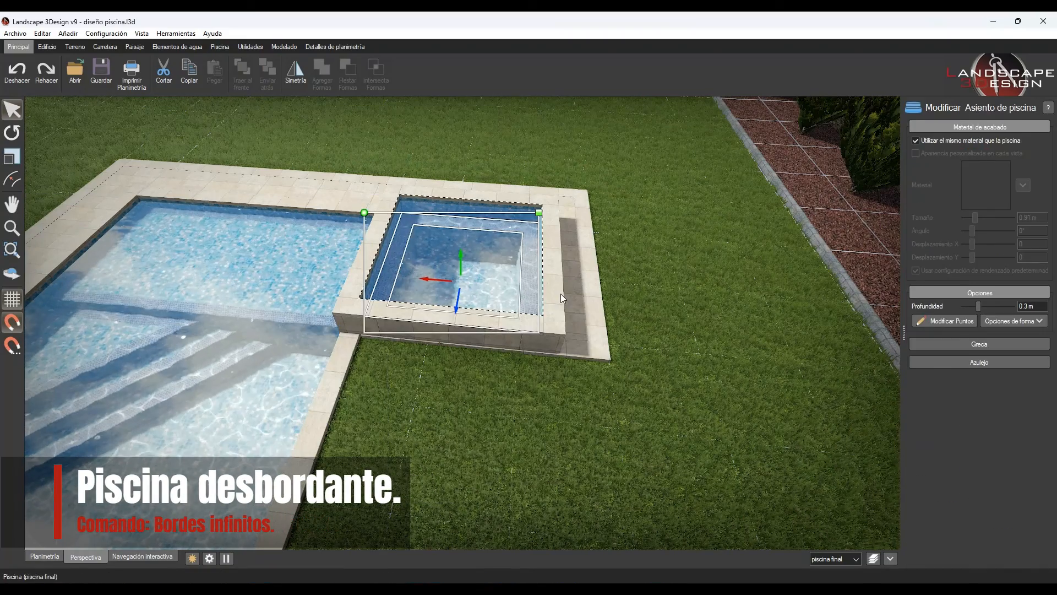
pyautogui.click(561, 293)
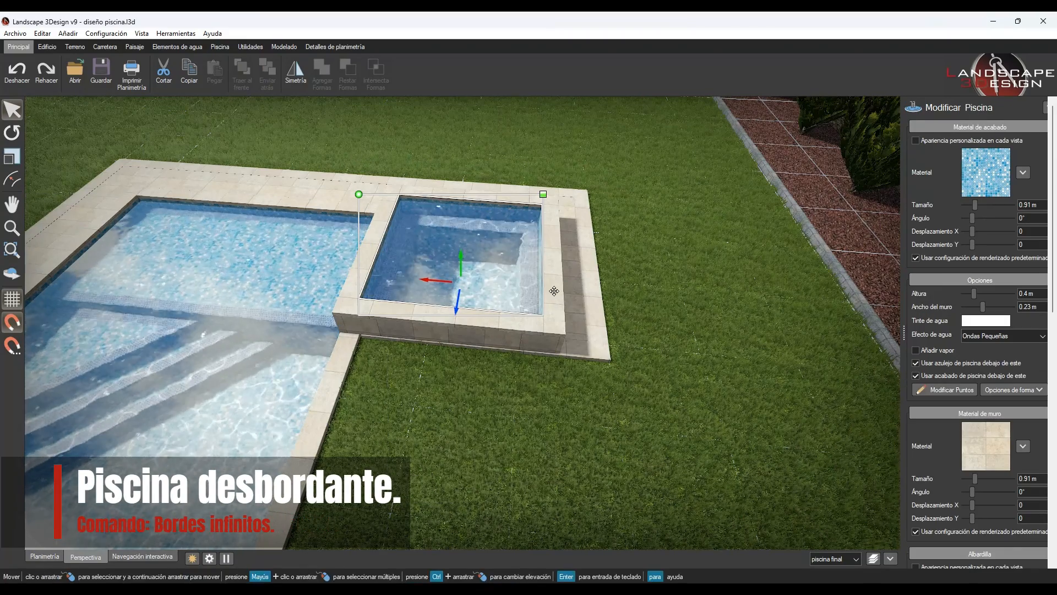
pyautogui.click(948, 389)
pyautogui.click(958, 405)
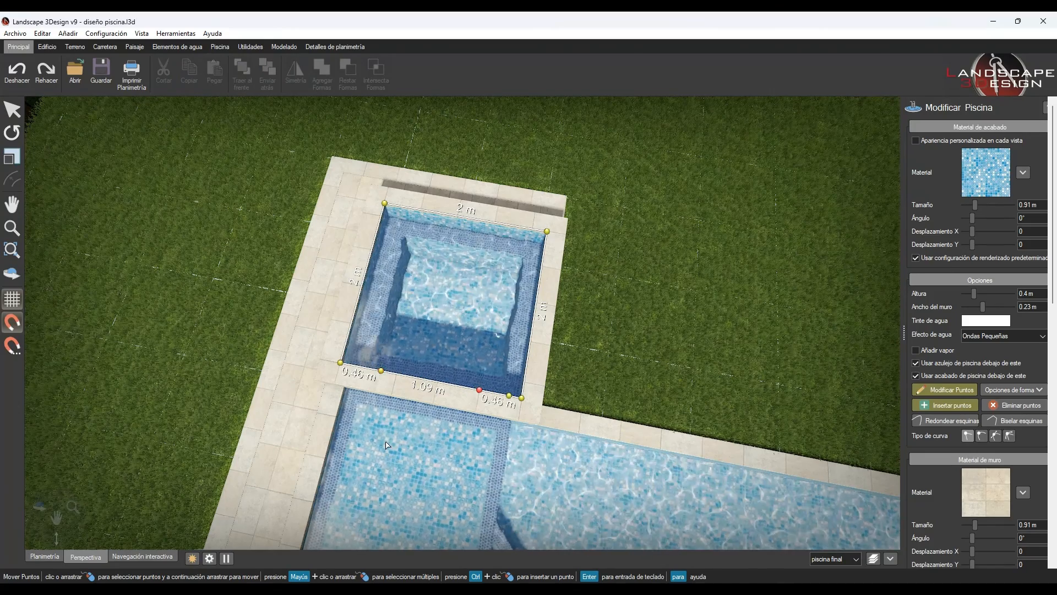
# - Turn the central segment of the jacuzzi edge facing the main pool into an infinity edge that spills into the pool
pyautogui.scroll(-8, 943, 409)
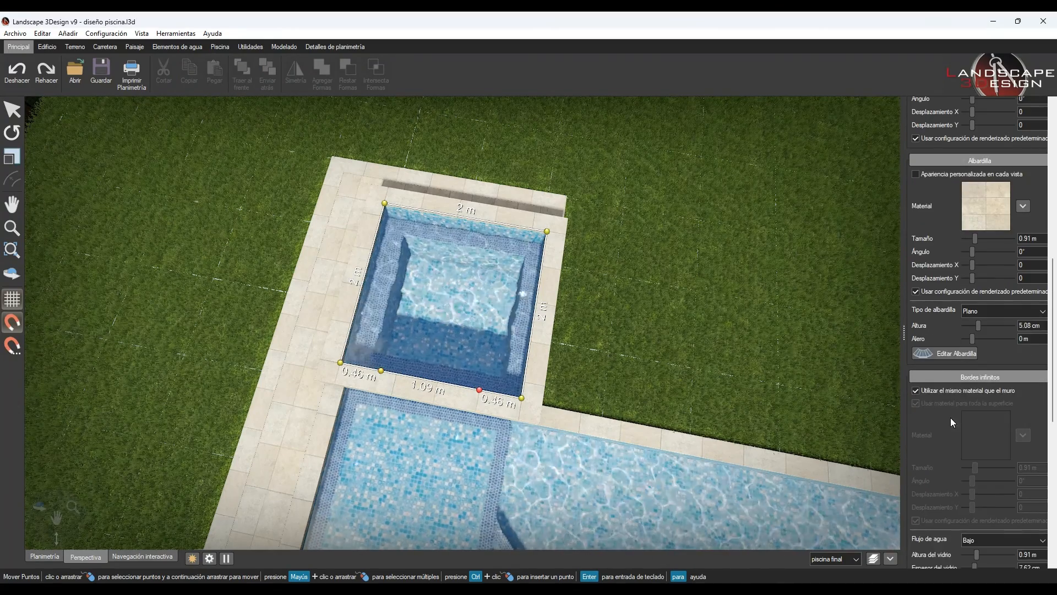
pyautogui.scroll(-5, 951, 423)
pyautogui.click(943, 431)
pyautogui.click(445, 382)
pyautogui.moveTo(445, 382); pyautogui.dragTo(403, 352, button='middle')
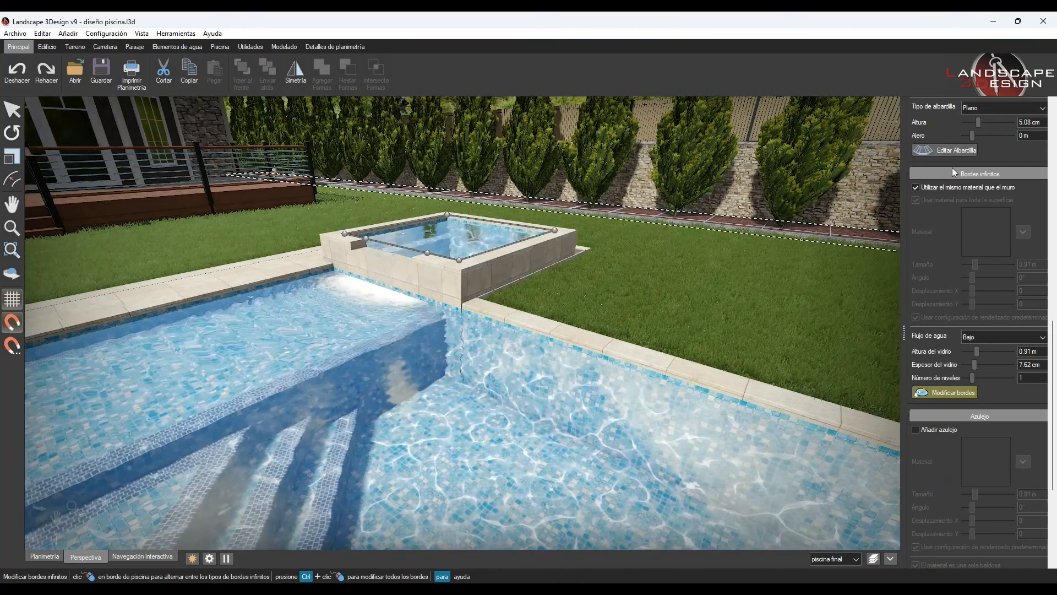
pyautogui.press('Escape')
# - Draw a straight 4 m alignment of paving slabs from the pool terrace to the wooden deck, with an overlap of -0.15 m
pyautogui.scroll(-5, 451, 286)
pyautogui.moveTo(264, 341); pyautogui.dragTo(530, 423, button='middle')
pyautogui.scroll(-4, 549, 375)
pyautogui.click(153, 69)
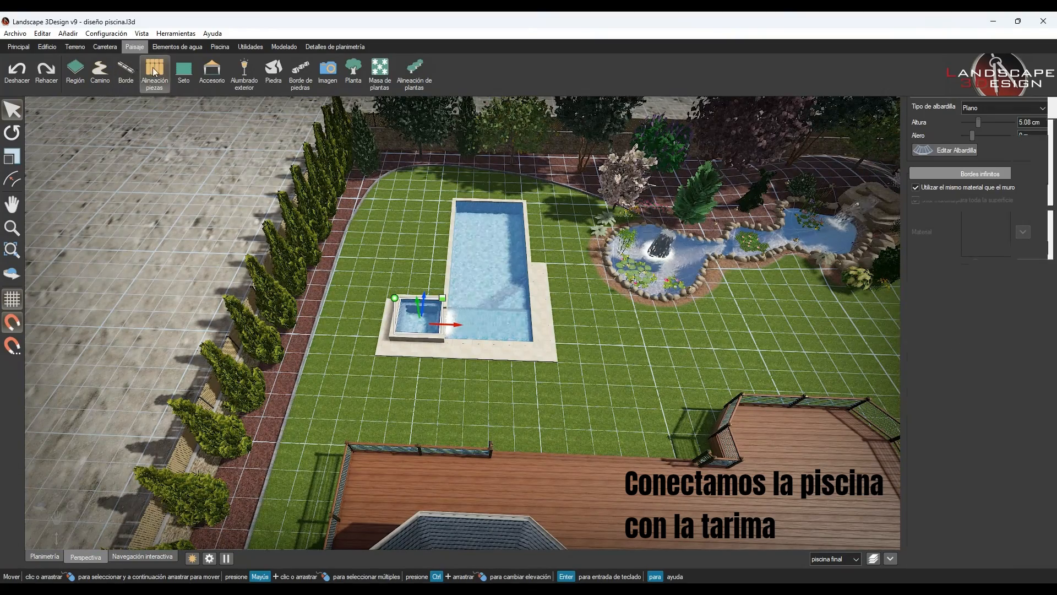
pyautogui.click(45, 556)
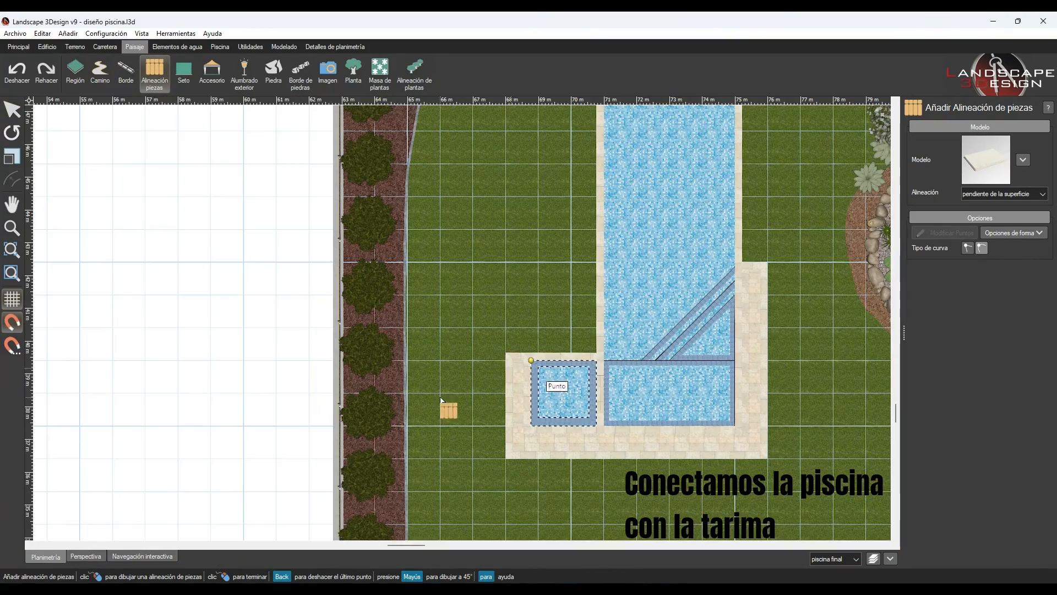
pyautogui.doubleClick(630, 452)
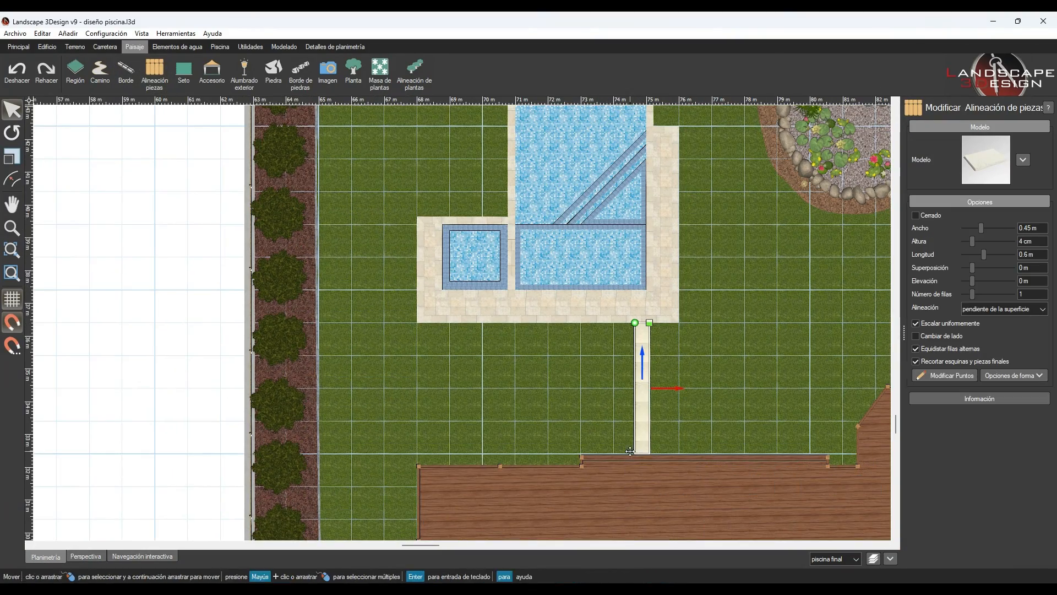
pyautogui.click(965, 269)
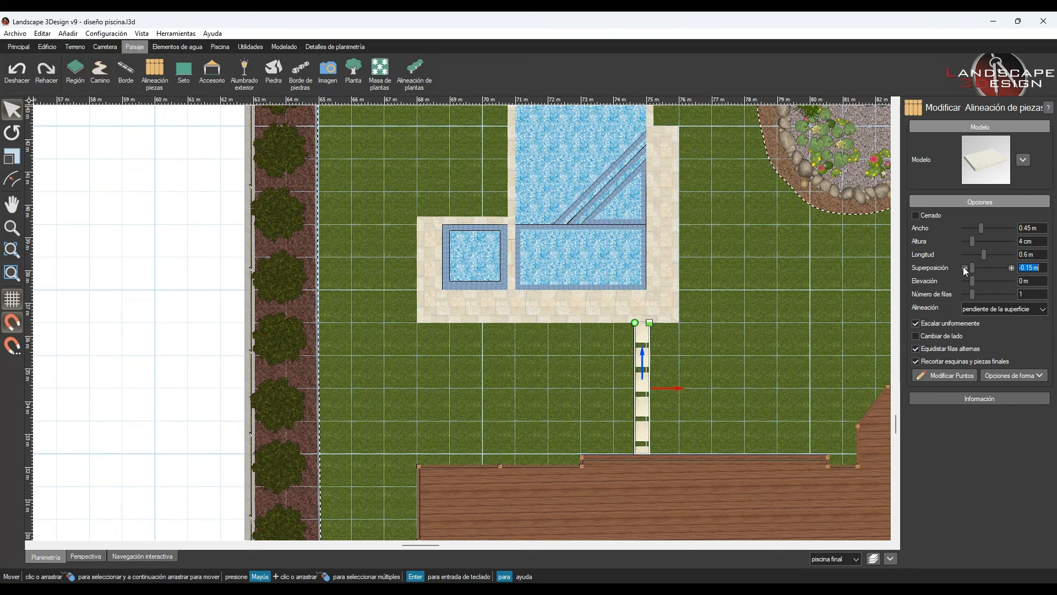
# - Shorten the slab row at its deck end and shift it to leave a gap between the terrace and the first slab
pyautogui.click(960, 376)
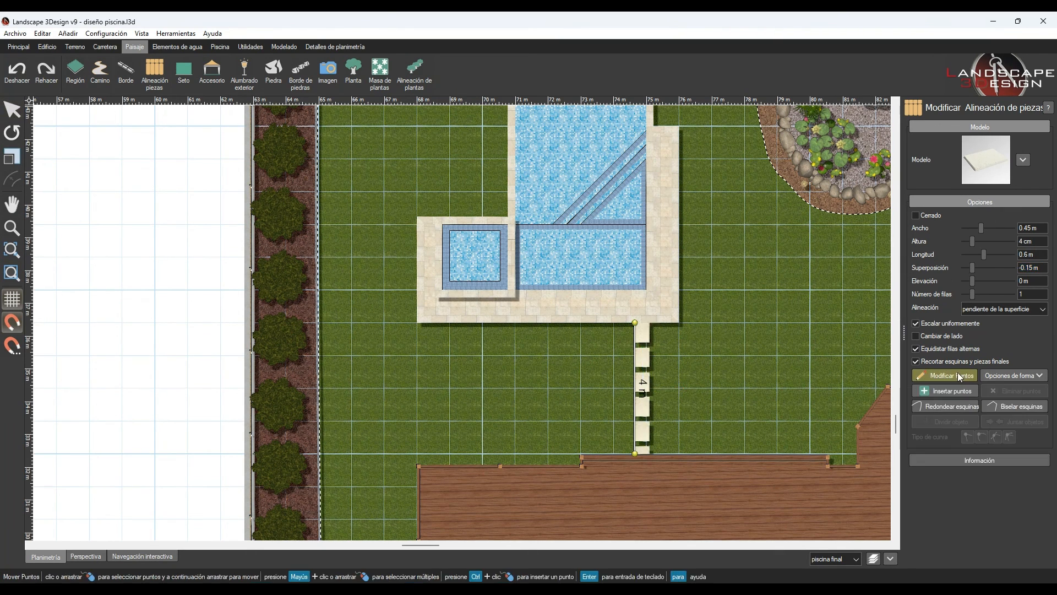
pyautogui.click(636, 453)
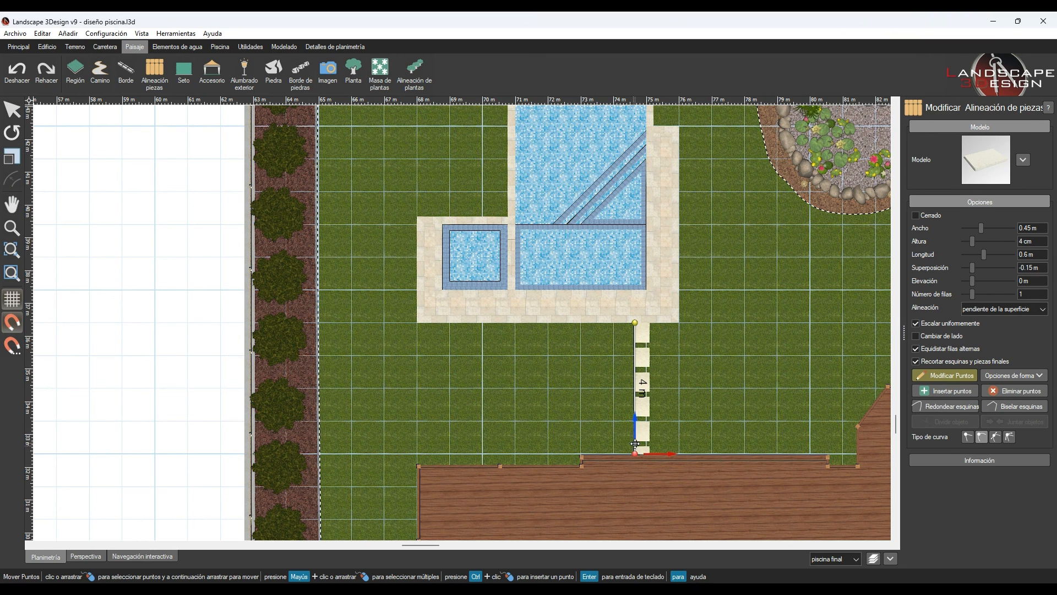
pyautogui.scroll(1, 636, 386)
pyautogui.rightClick(665, 372)
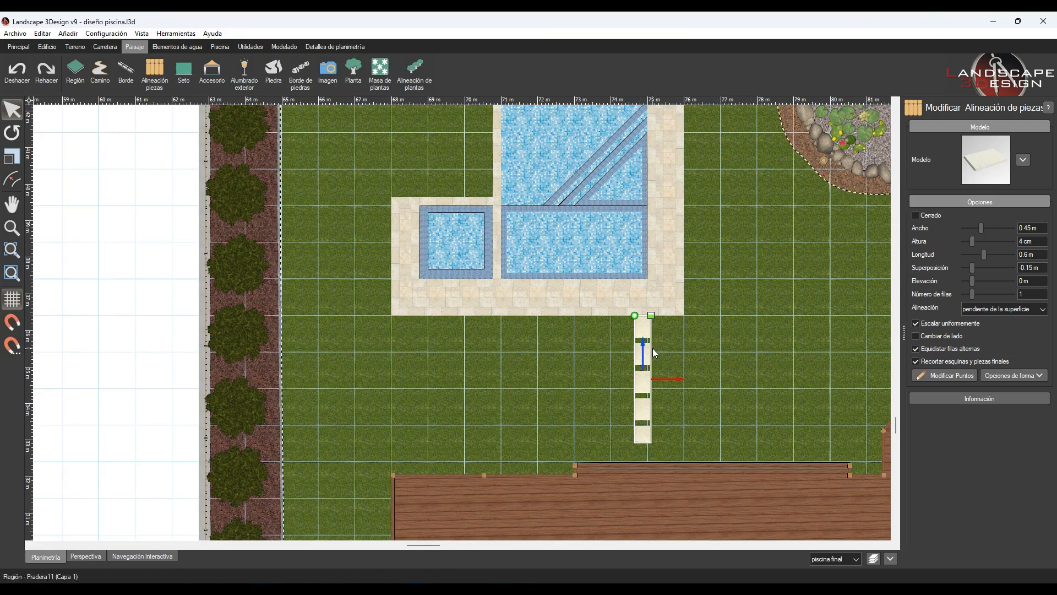
pyautogui.click(723, 431)
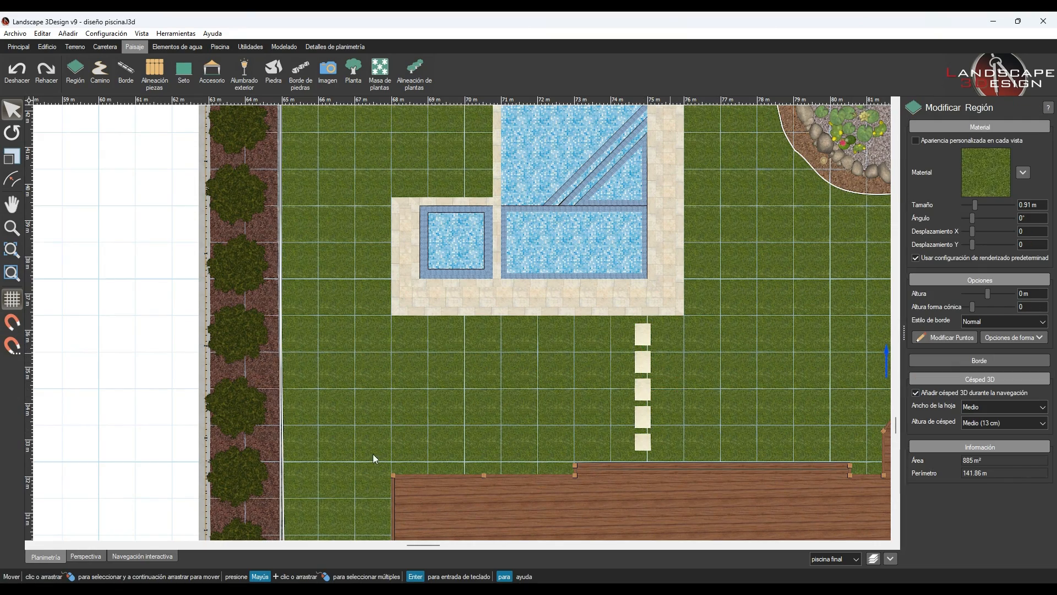